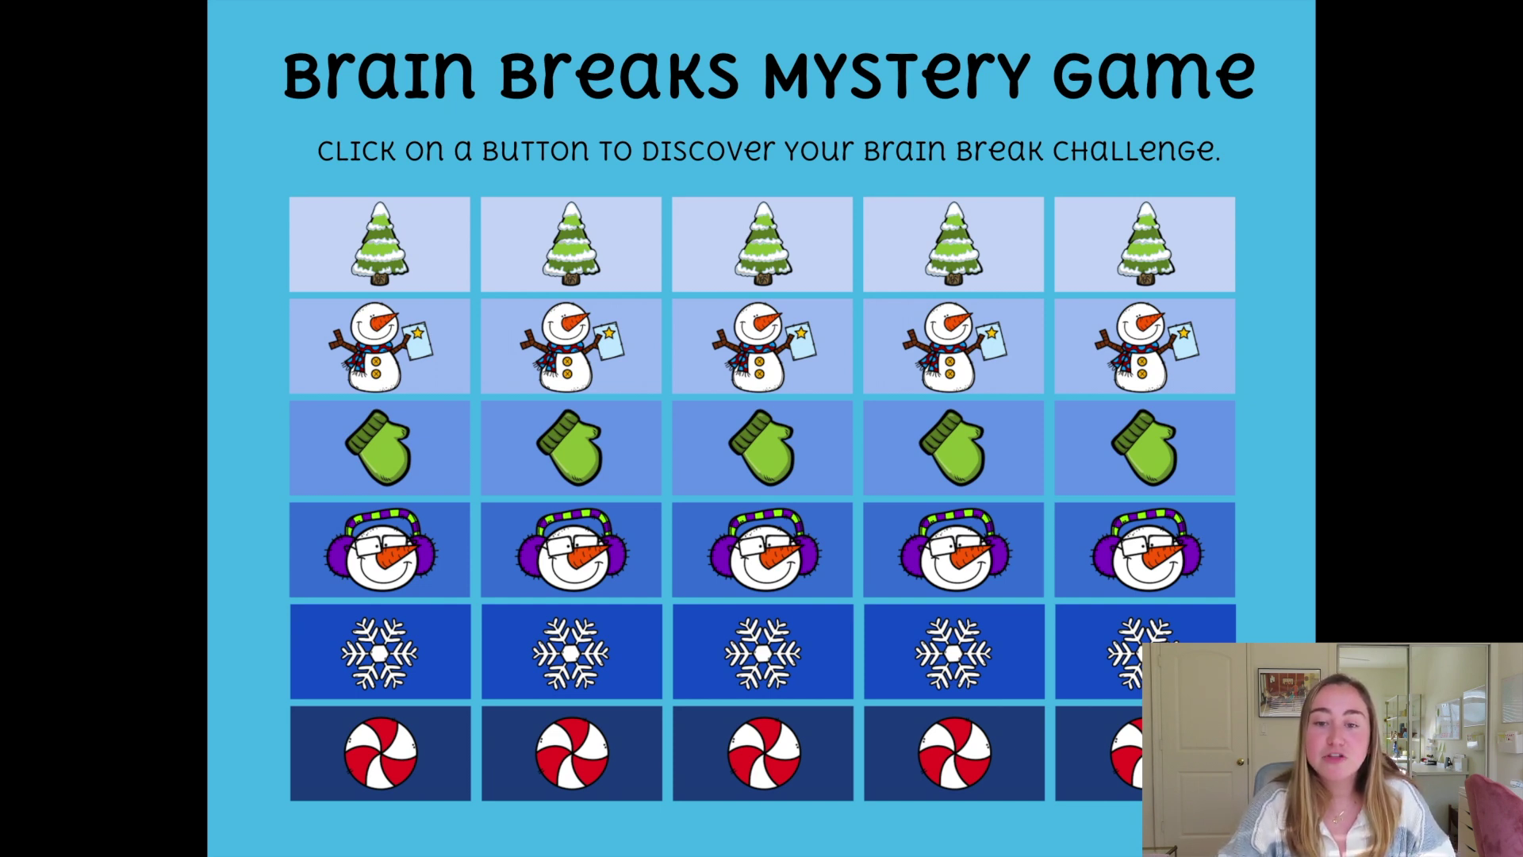
Test the fourth earmuff snowman, second mitten and second snowflake buttons, returning to the main page each time, and exit the slideshow.
{"action": "left_click", "coordinate": [988, 570]}
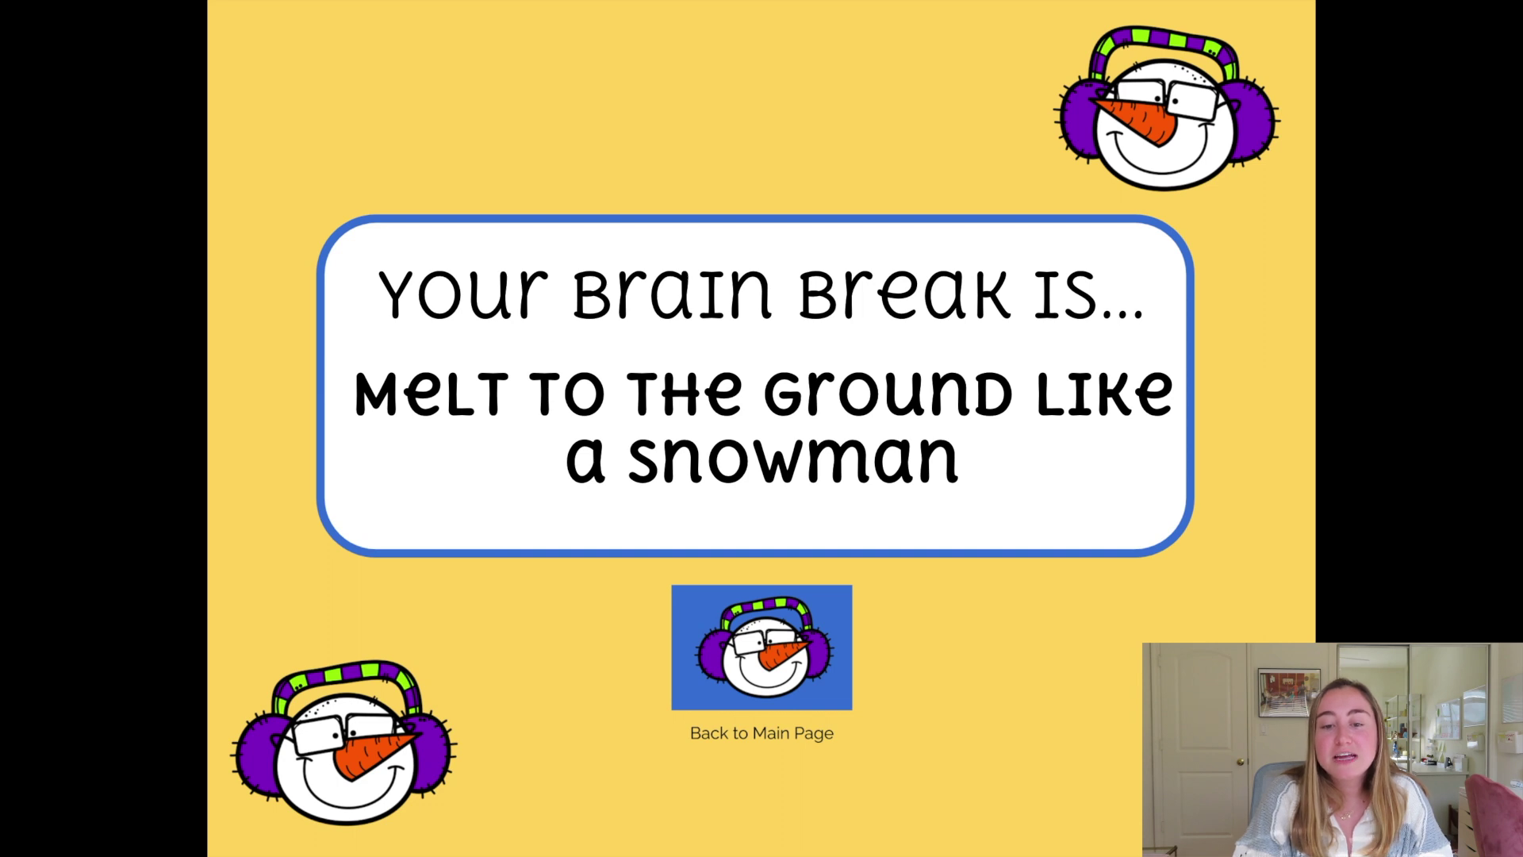
{"action": "left_click", "coordinate": [766, 650]}
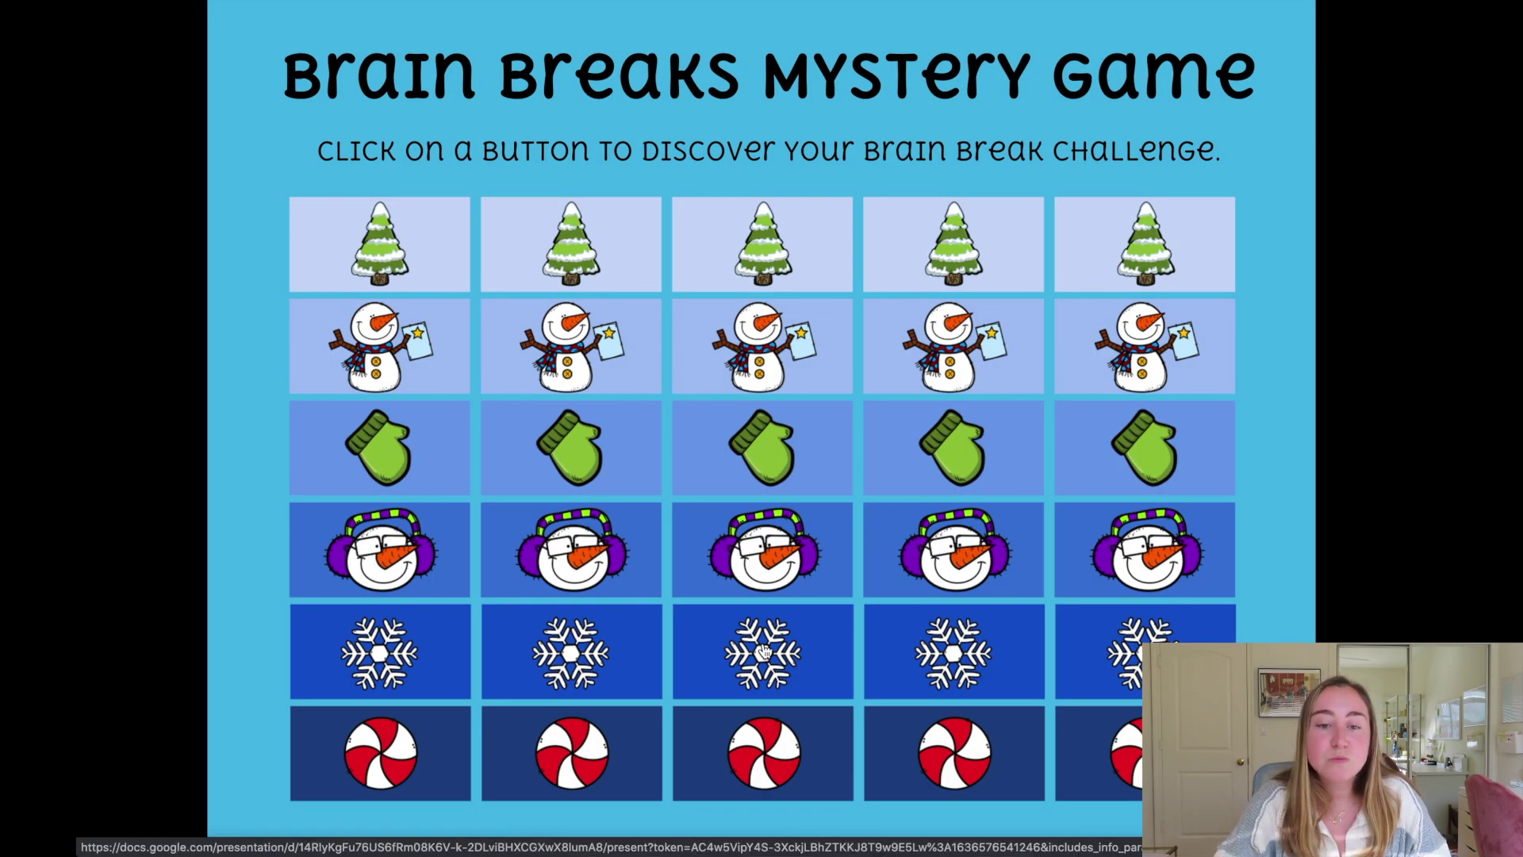
{"action": "left_click", "coordinate": [611, 469]}
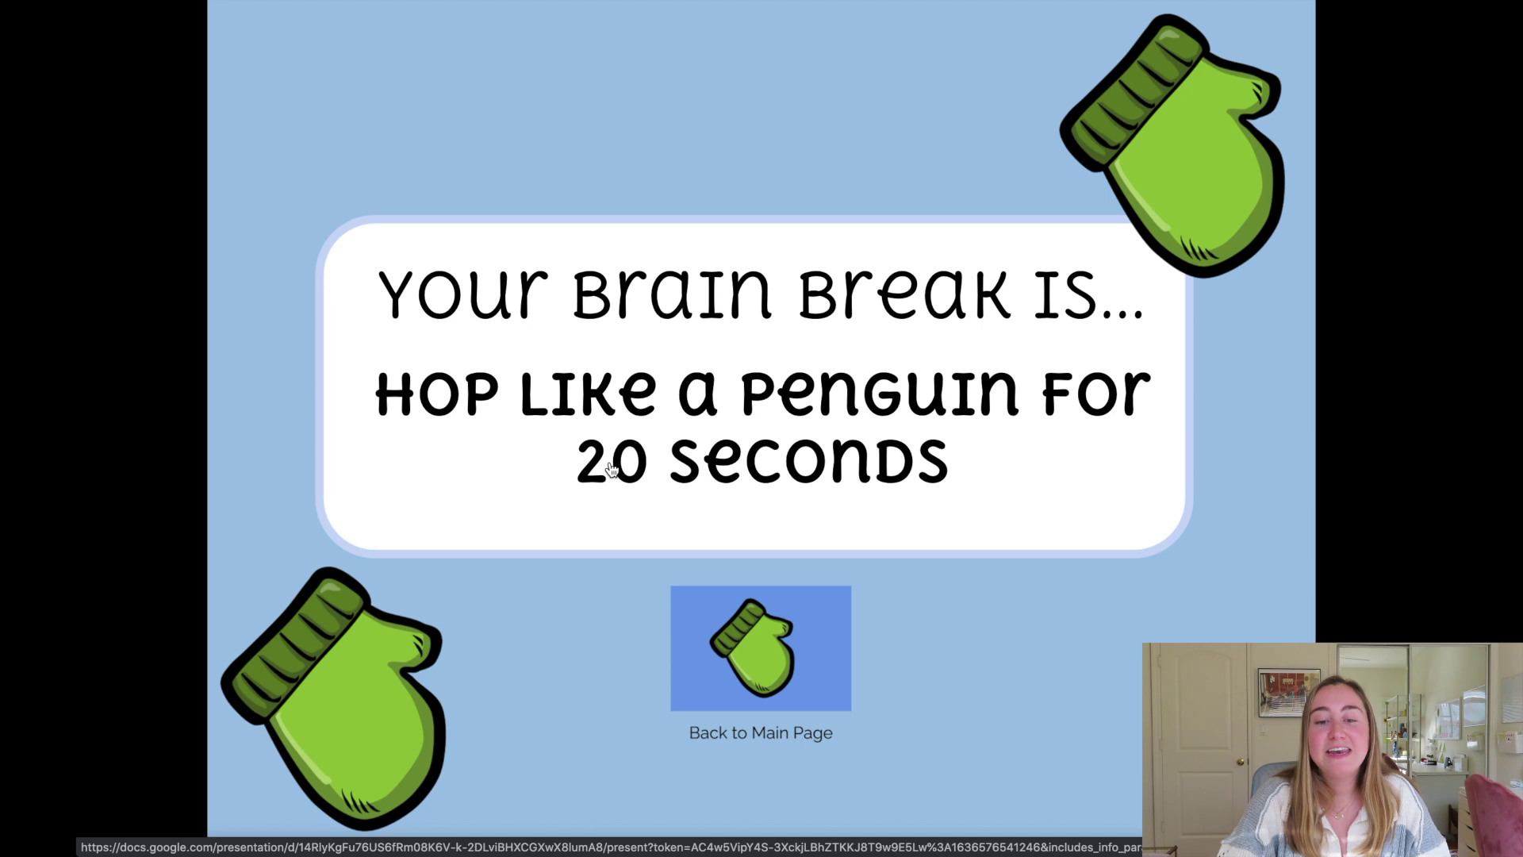
{"action": "left_click", "coordinate": [734, 634]}
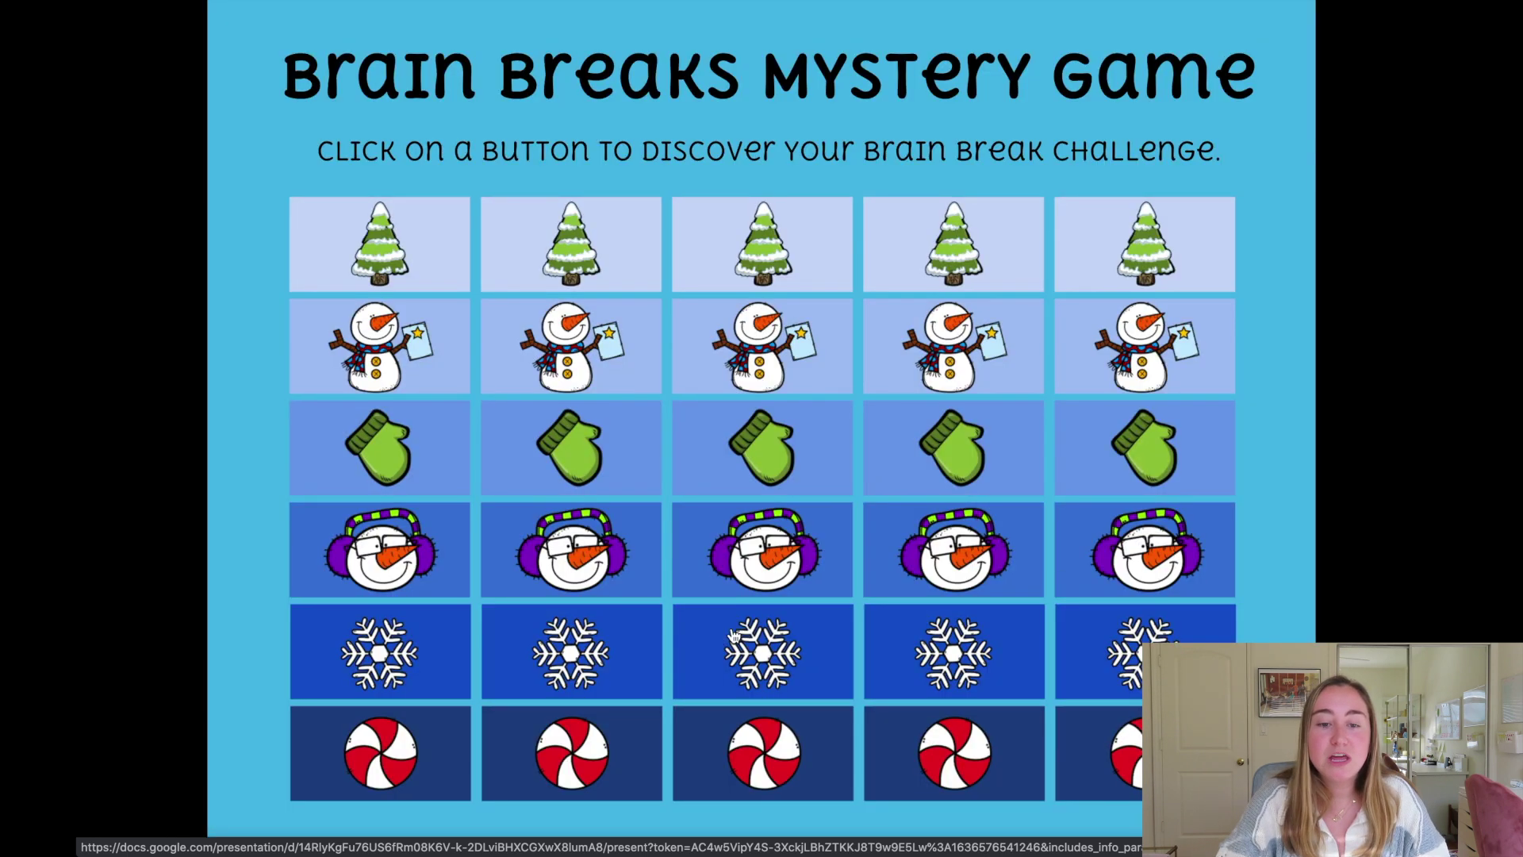
{"action": "left_click", "coordinate": [607, 655]}
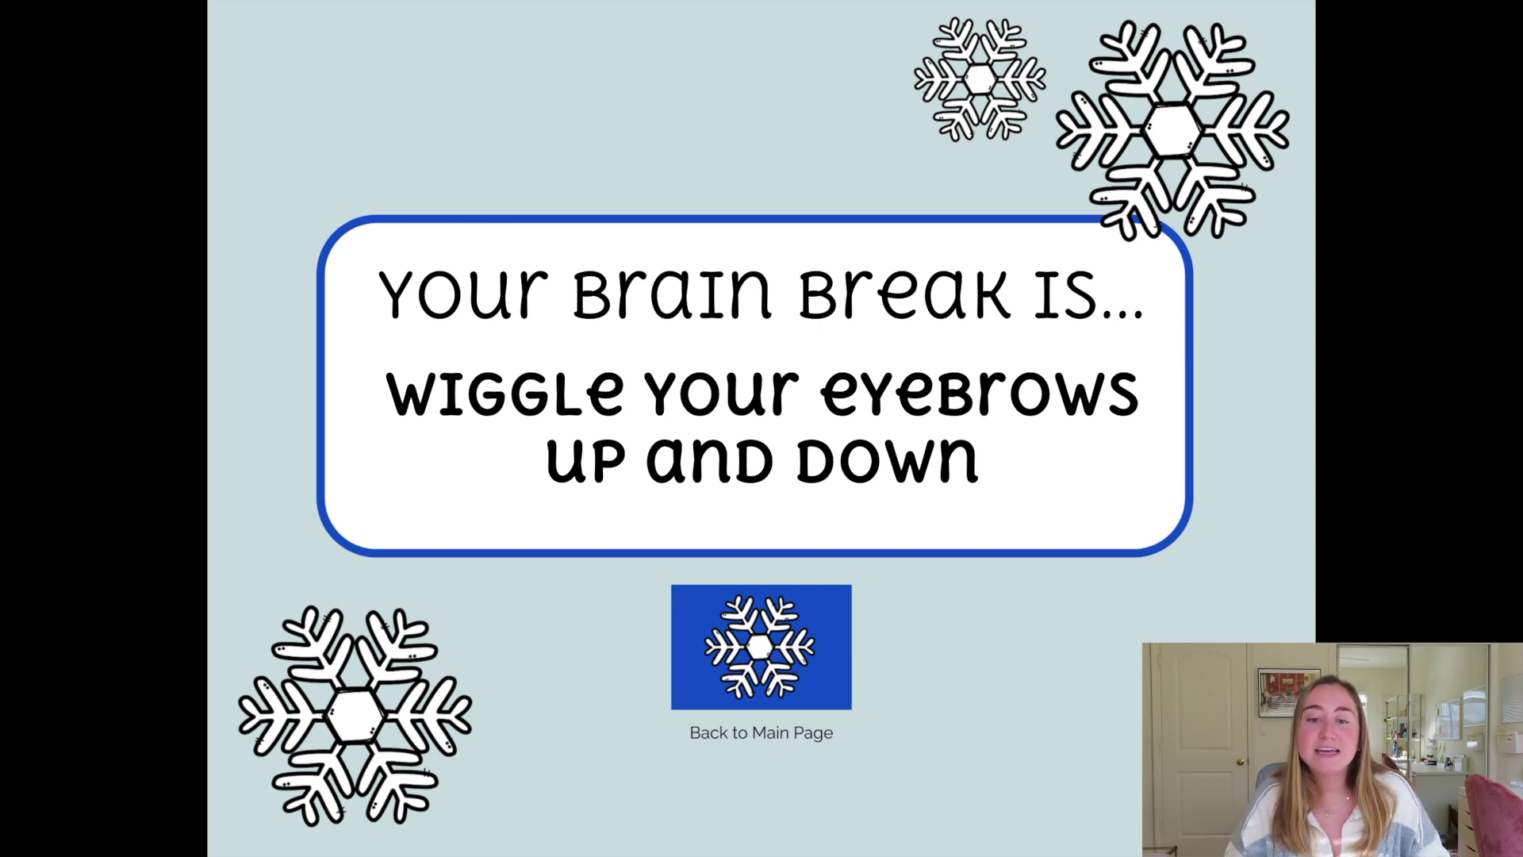
{"action": "left_click", "coordinate": [829, 632]}
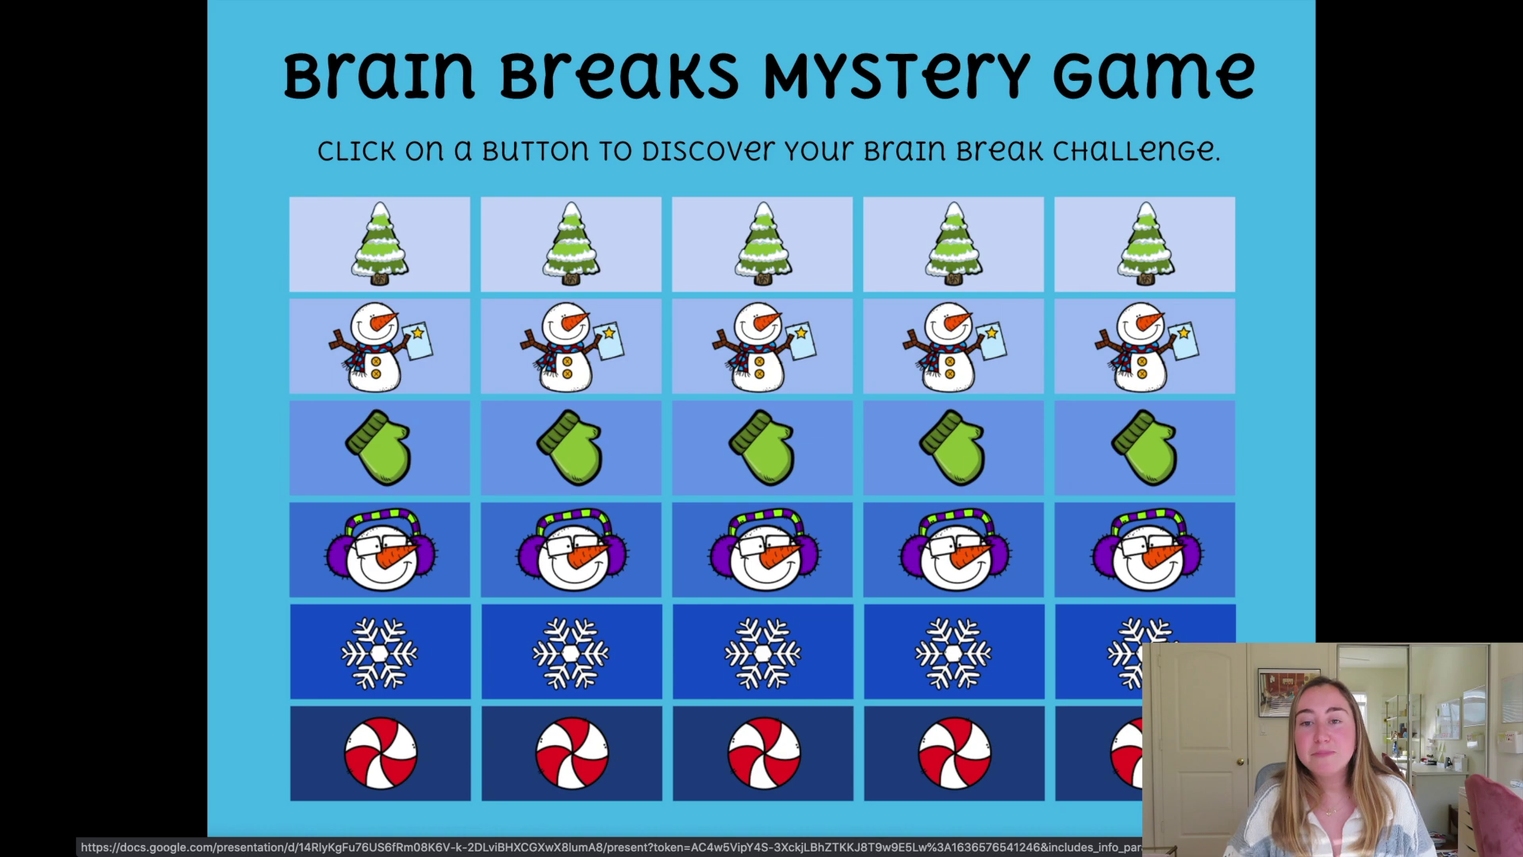
{"action": "key", "text": "Escape"}
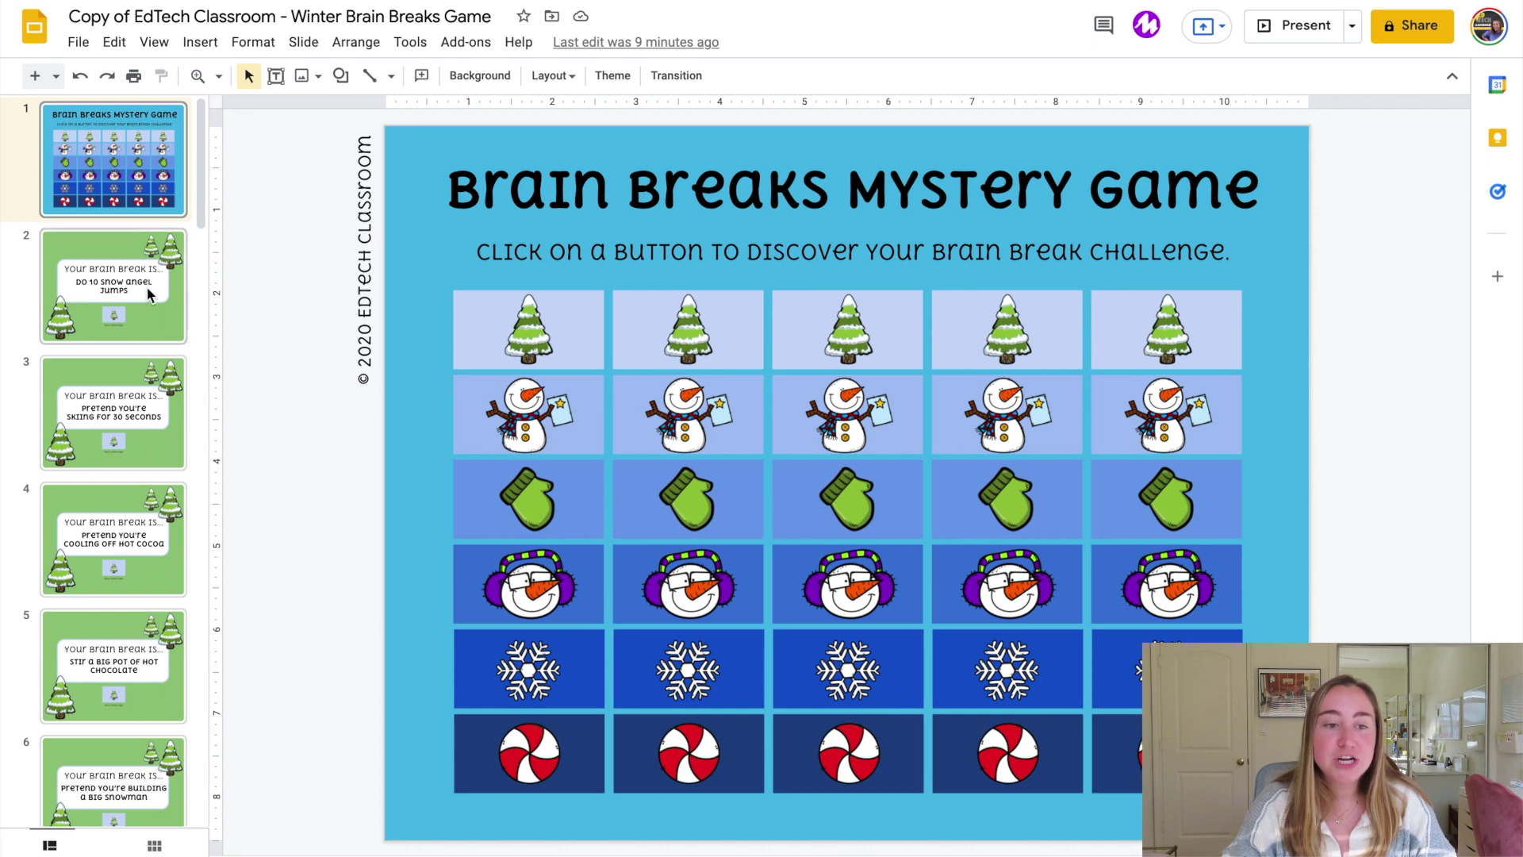
Look through all the brain break challenge slides, viewing snowflake slides 23 to 26 individually.
{"action": "scroll", "coordinate": [146, 288], "scroll_direction": "down", "scroll_amount": 3}
{"action": "scroll", "coordinate": [148, 293], "scroll_direction": "down", "scroll_amount": 12}
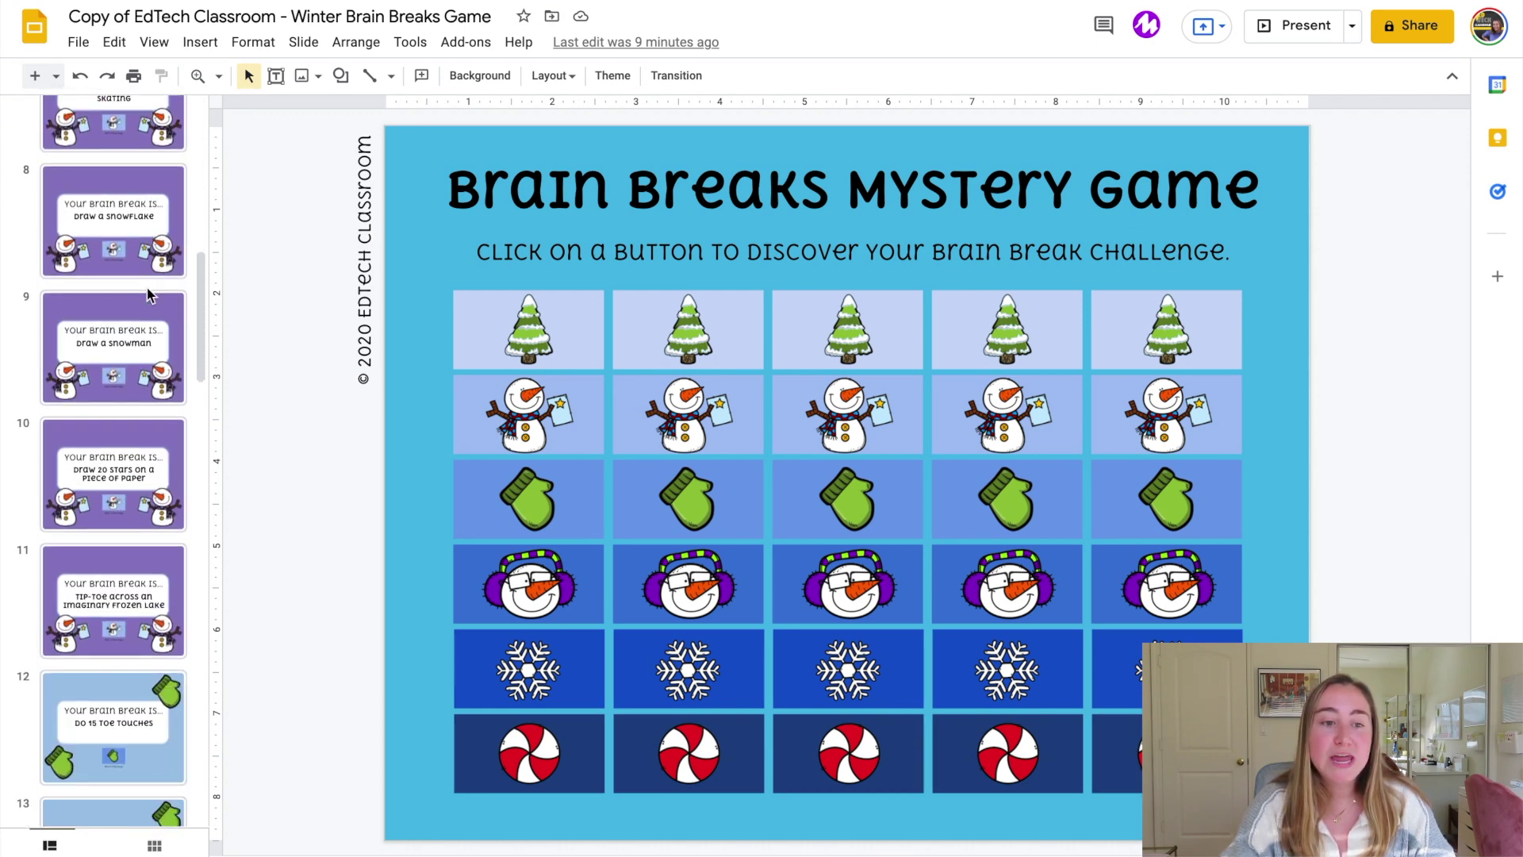
{"action": "scroll", "coordinate": [148, 293], "scroll_direction": "down", "scroll_amount": 8}
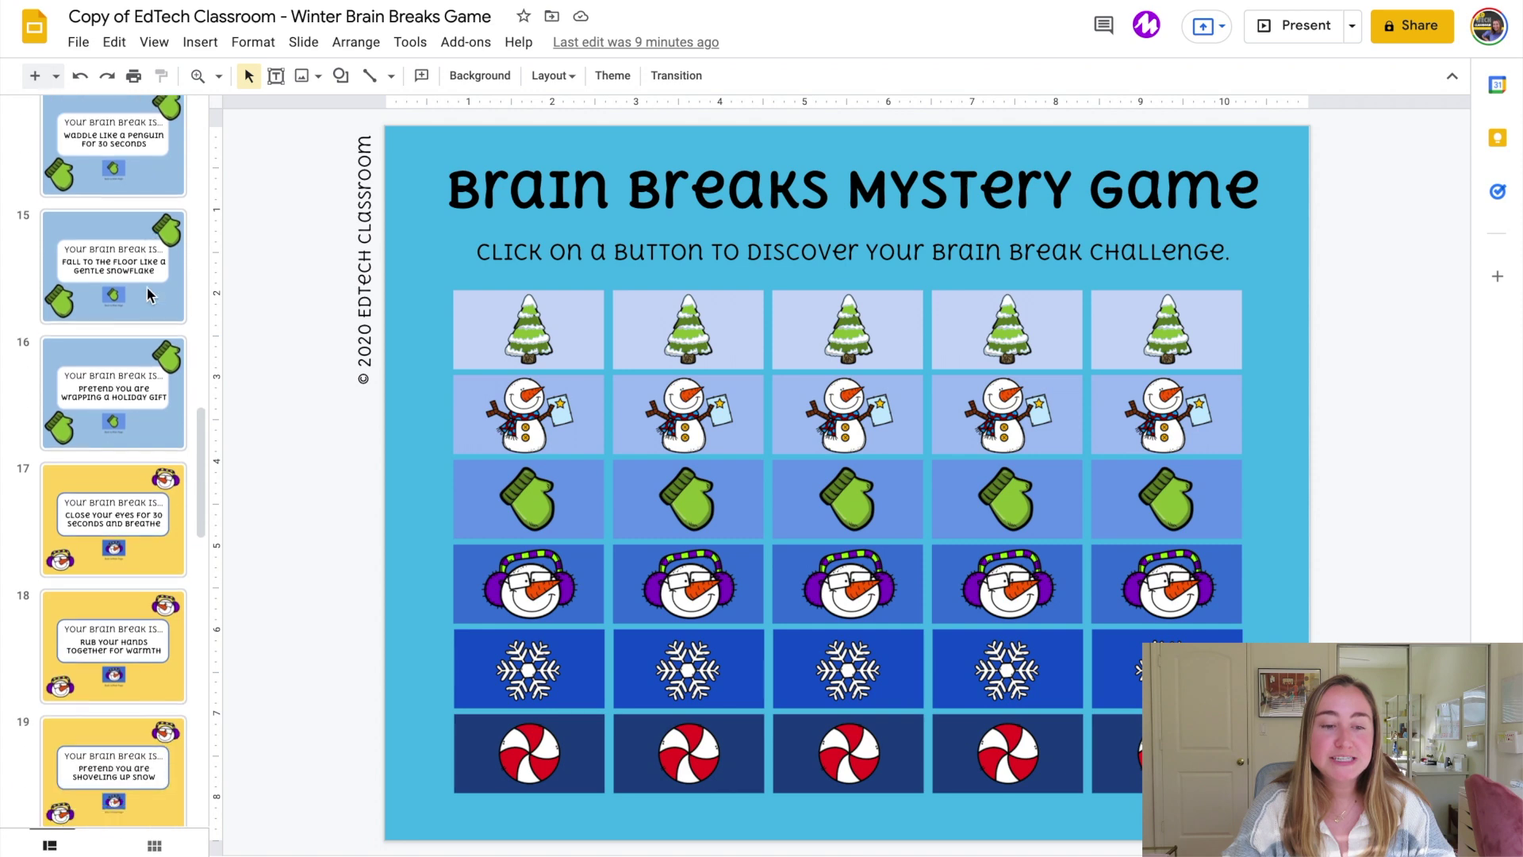
{"action": "scroll", "coordinate": [148, 292], "scroll_direction": "down", "scroll_amount": 6}
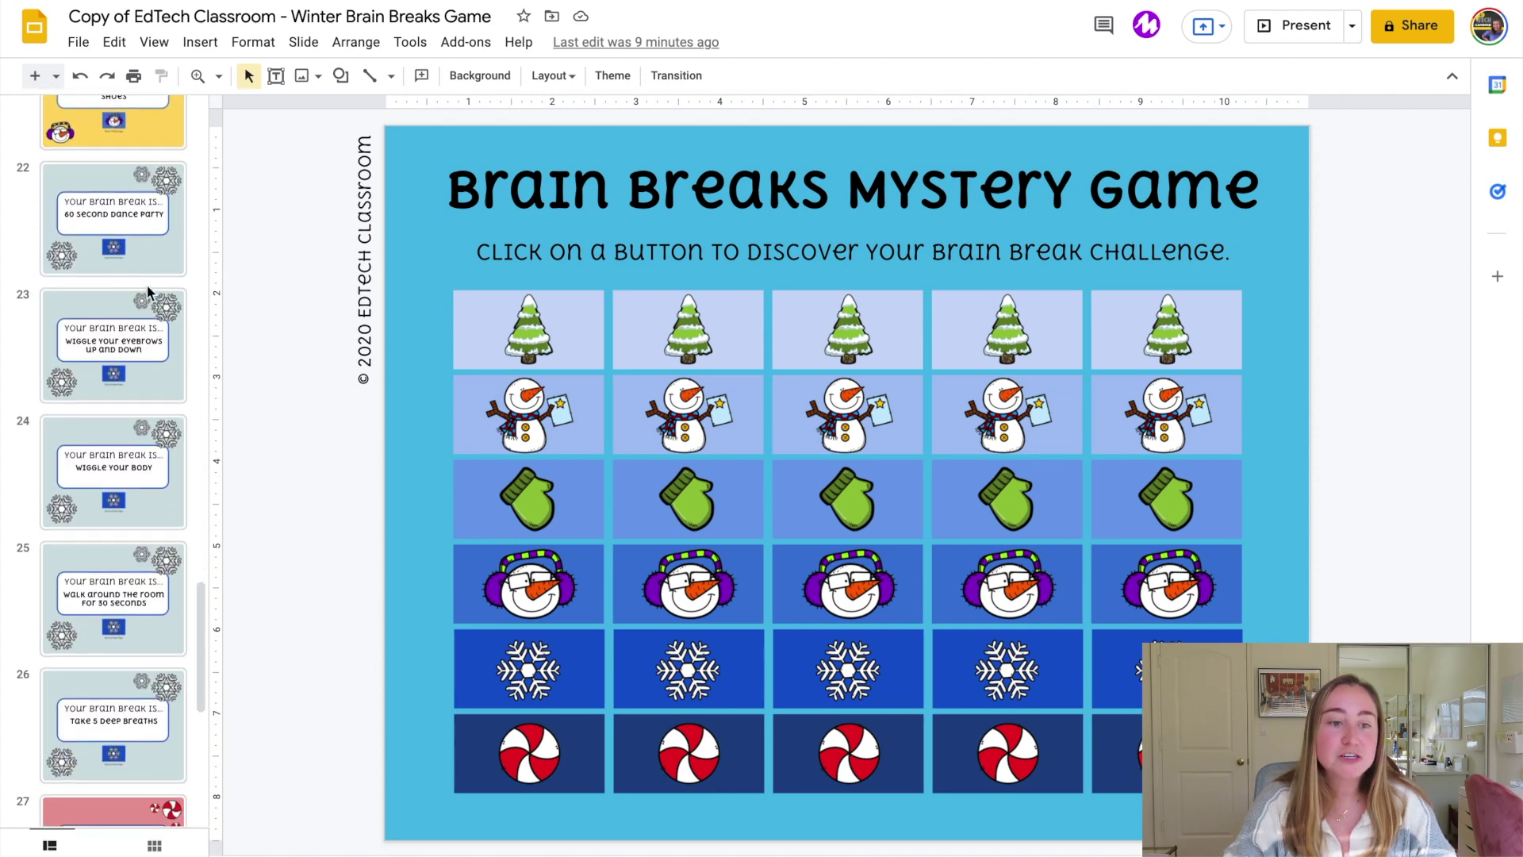
{"action": "left_click", "coordinate": [133, 337]}
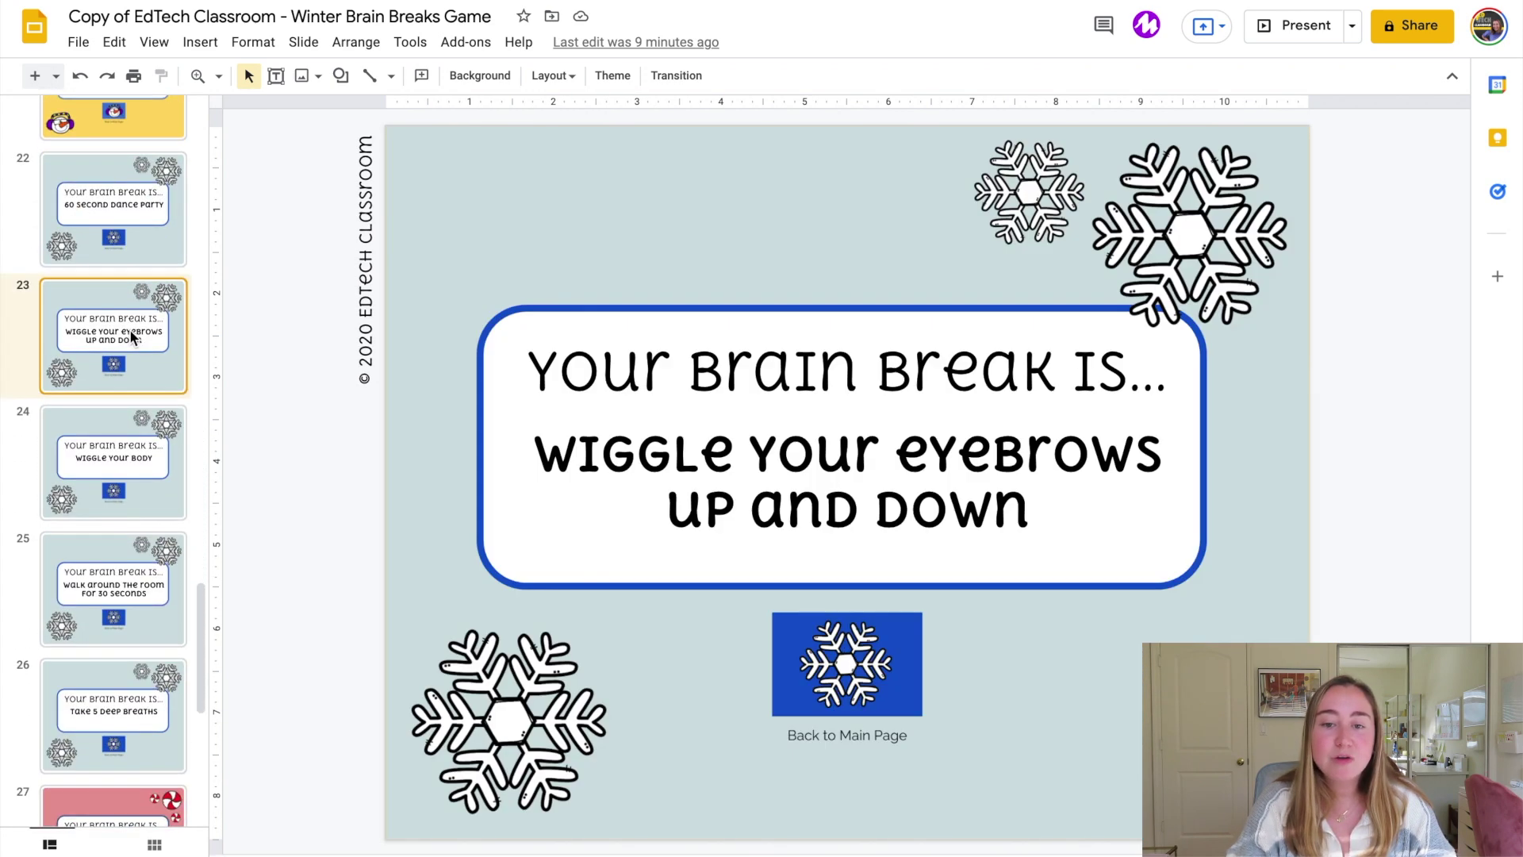
{"action": "key", "text": "Down"}
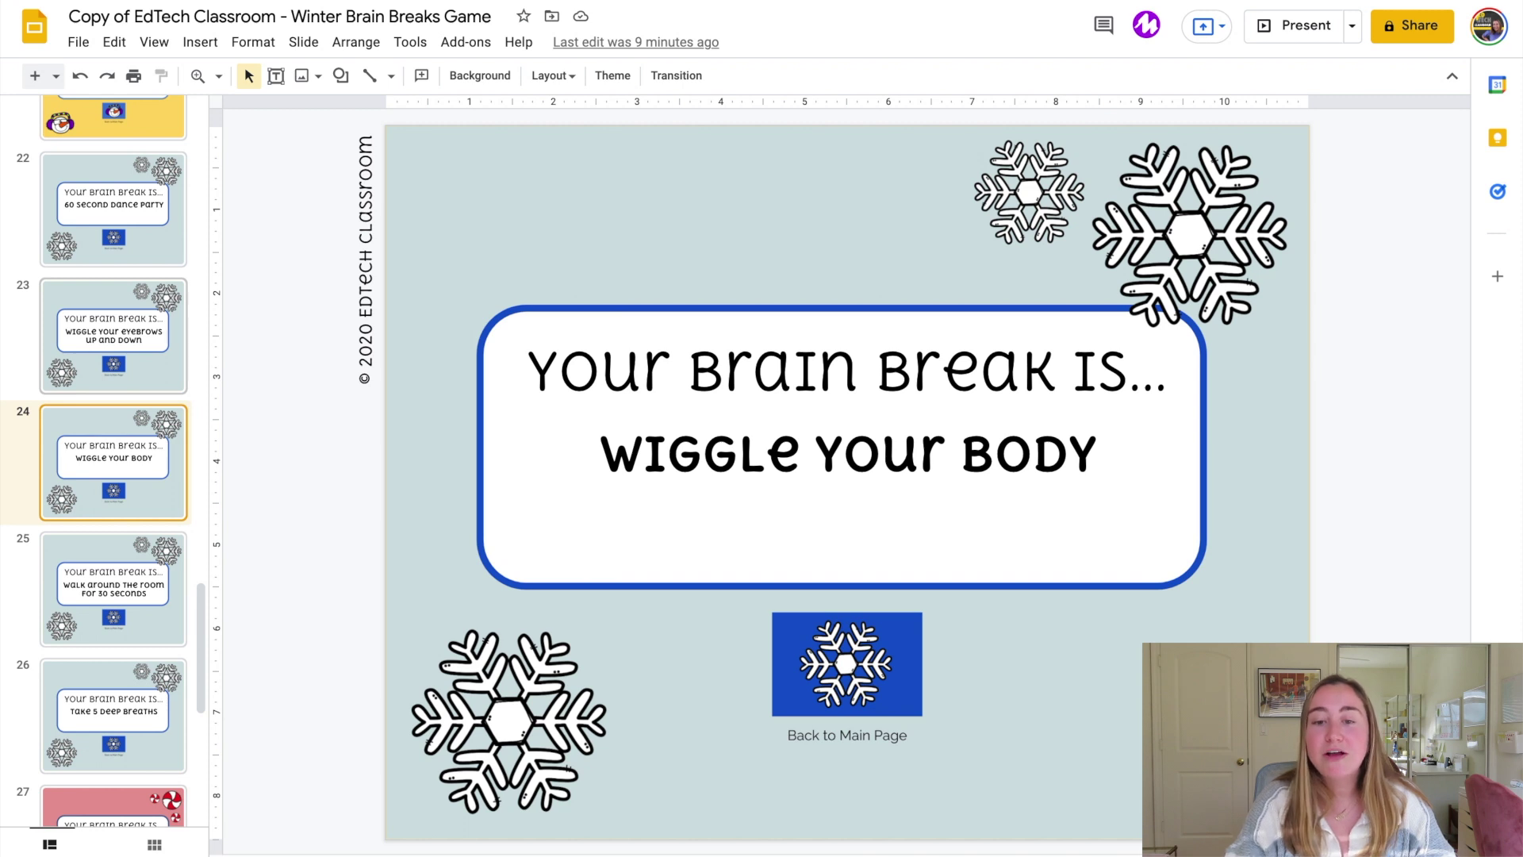
{"action": "key", "text": "Down"}
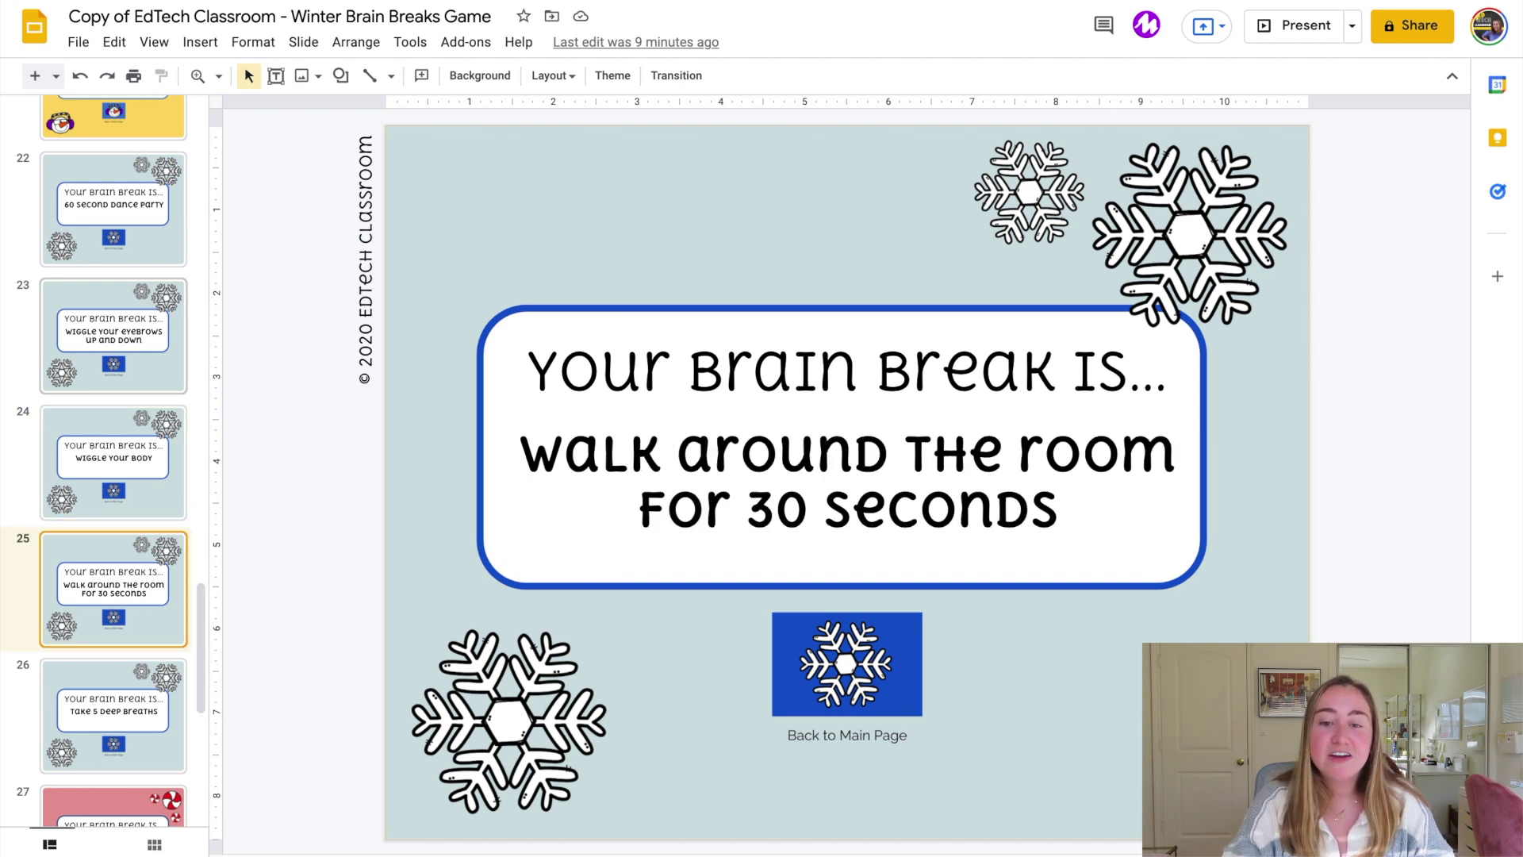
{"action": "key", "text": "Down"}
{"action": "scroll", "coordinate": [113, 460], "scroll_direction": "down", "scroll_amount": 7}
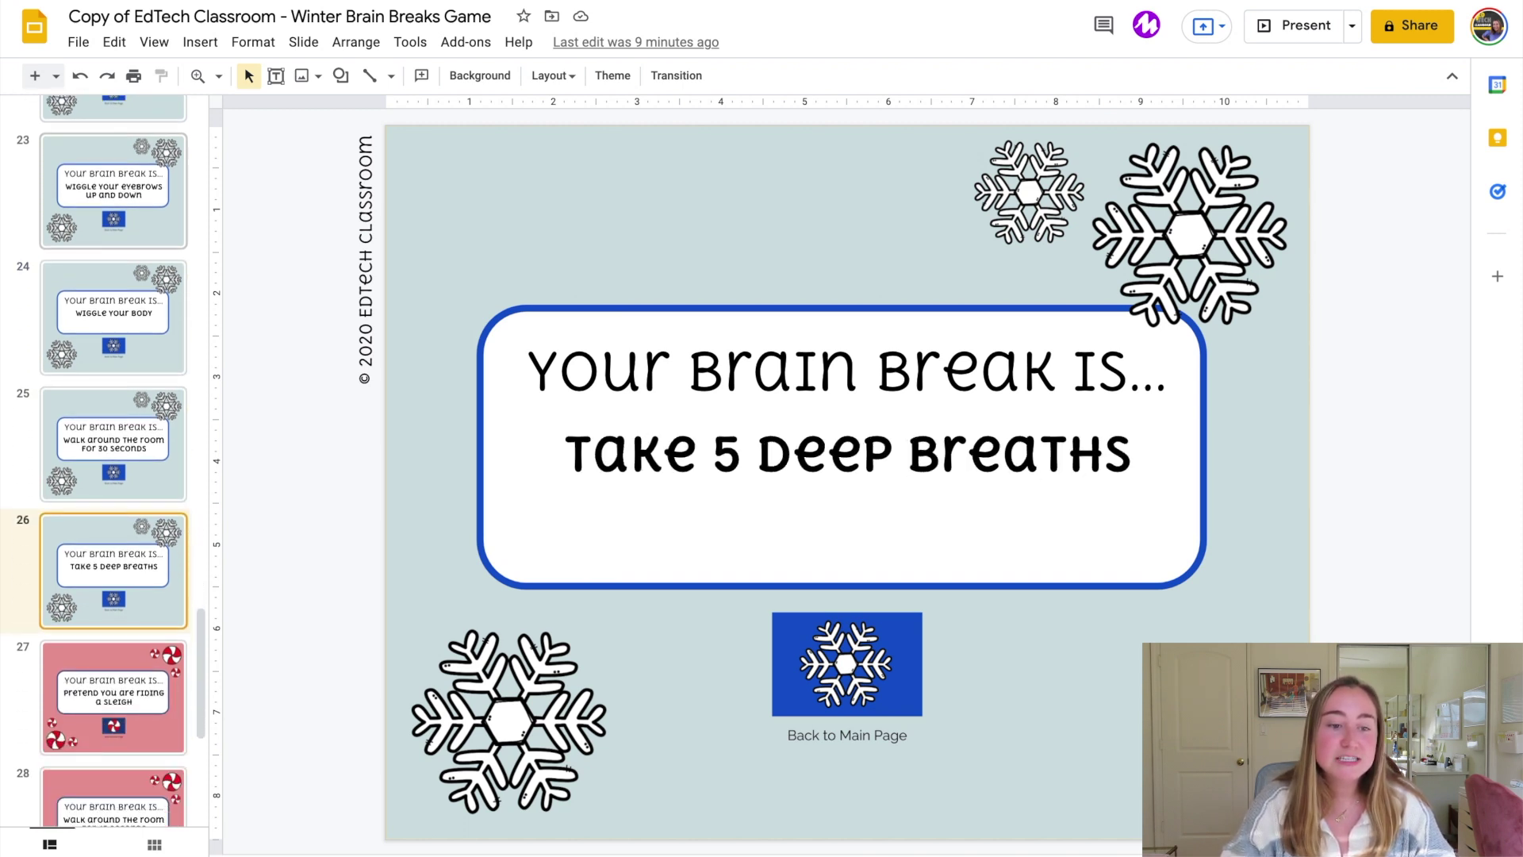
{"action": "scroll", "coordinate": [113, 460], "scroll_direction": "down", "scroll_amount": 1}
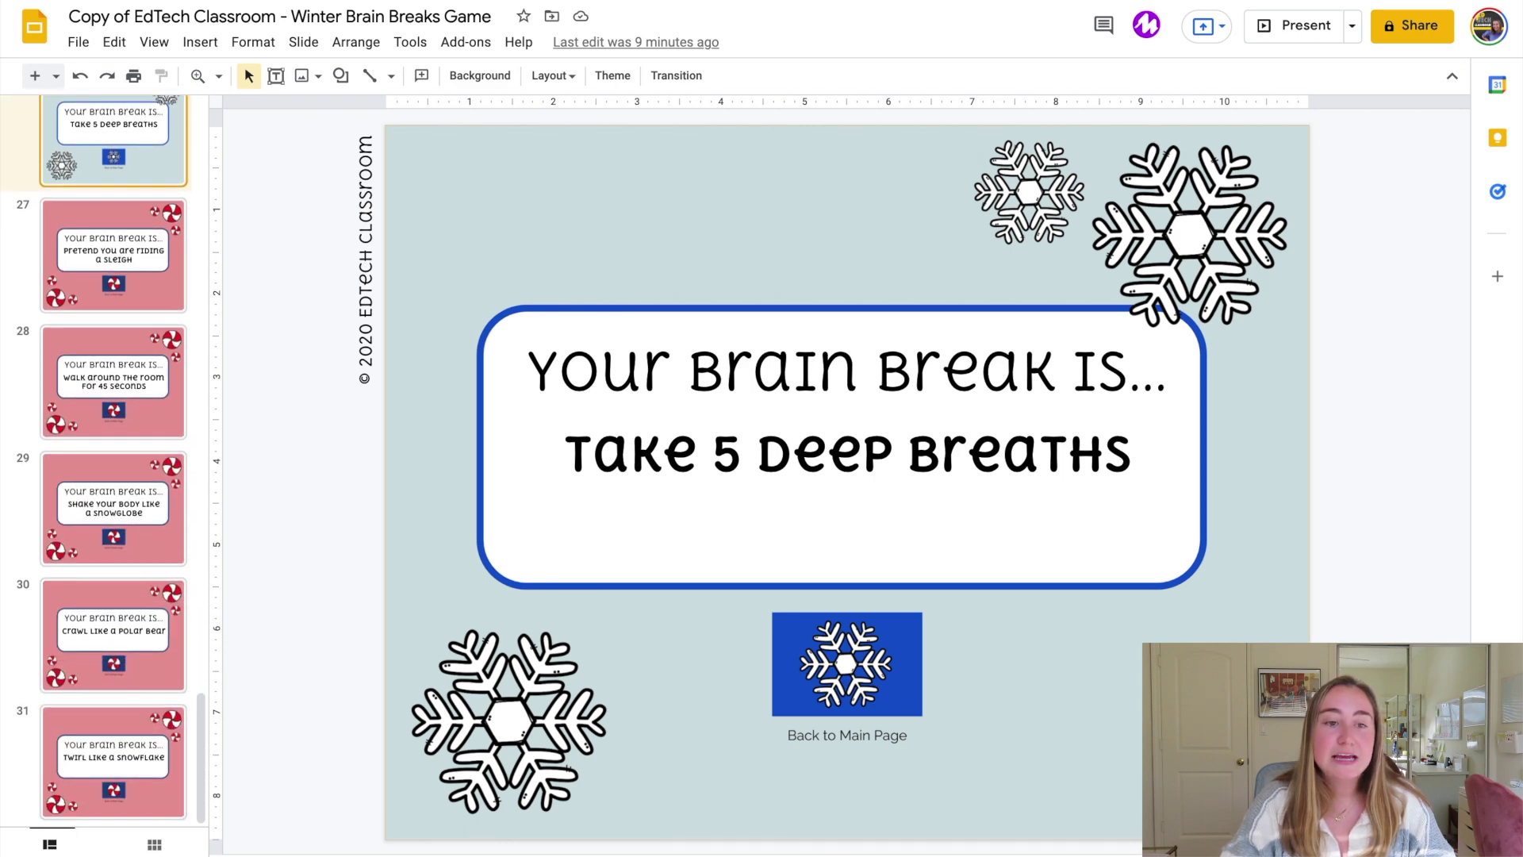
{"action": "scroll", "coordinate": [113, 460], "scroll_direction": "up", "scroll_amount": 20}
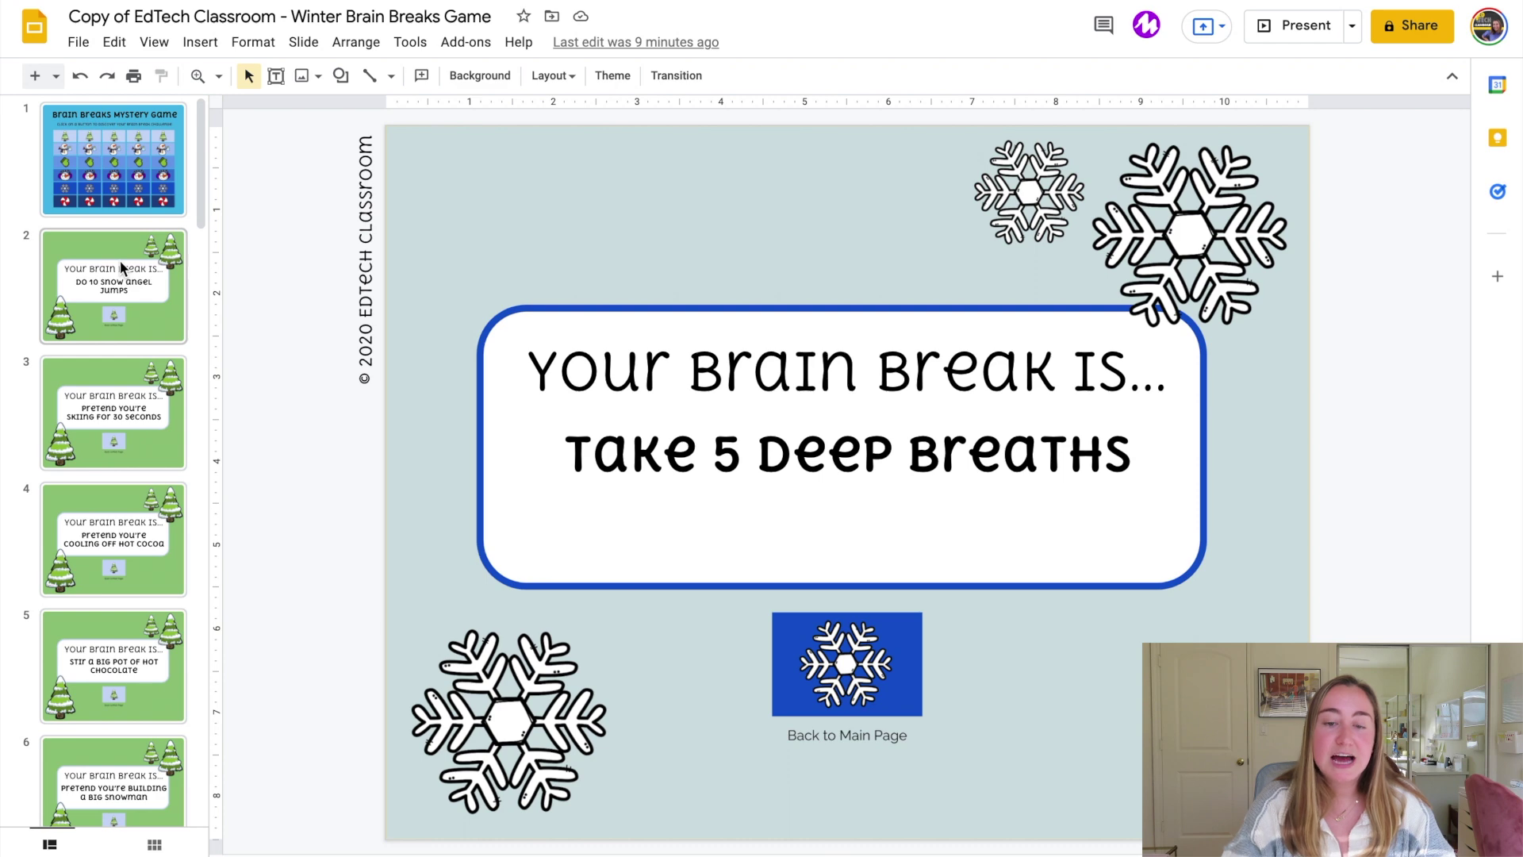
Compare the slide link on the main page's first tree button with the challenge on slide 2.
{"action": "left_click", "coordinate": [131, 147]}
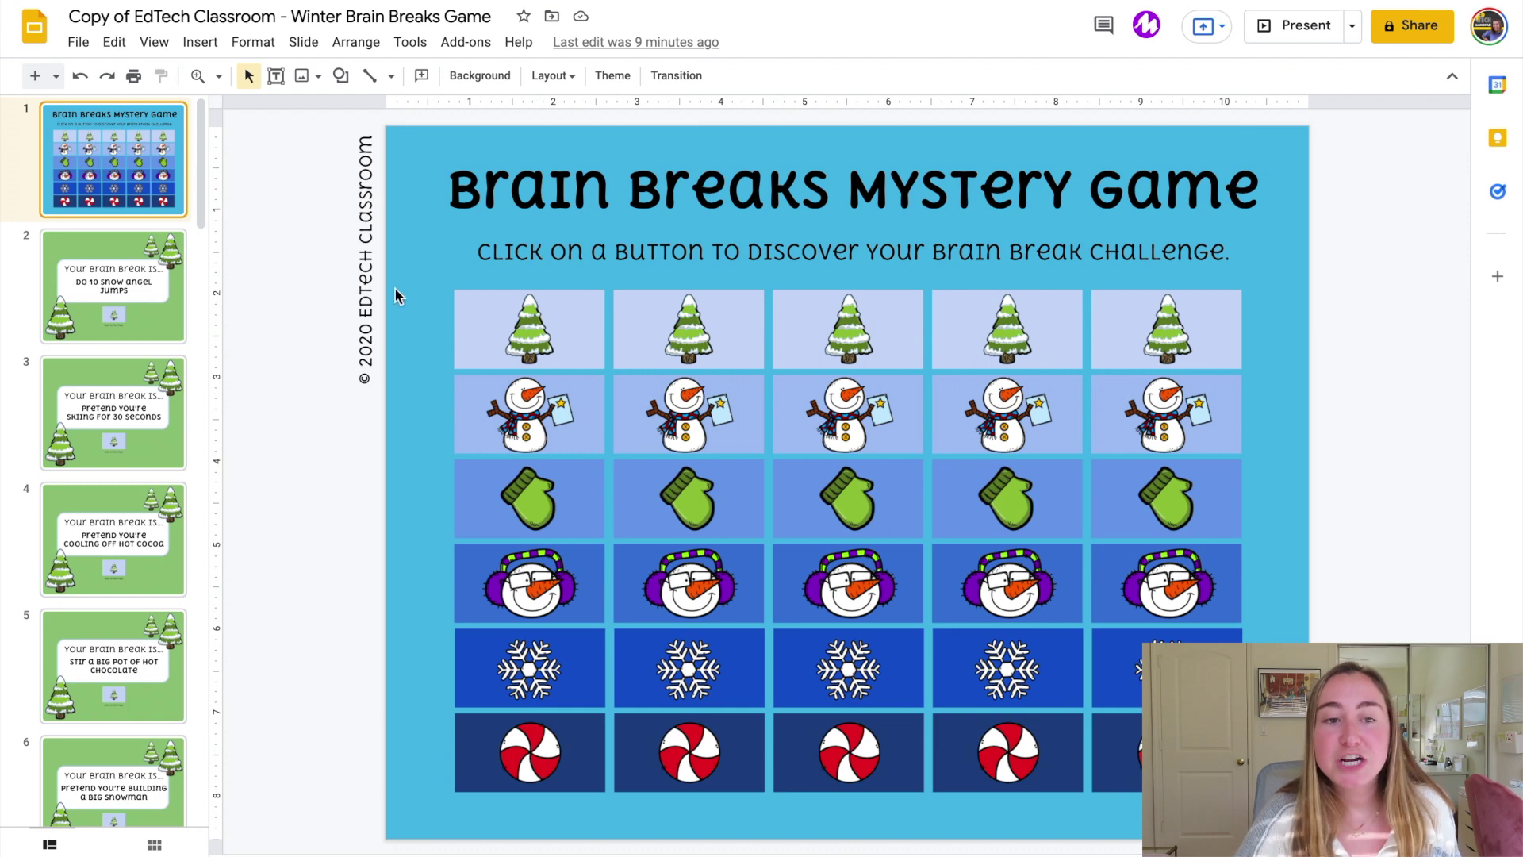
{"action": "left_click", "coordinate": [488, 309]}
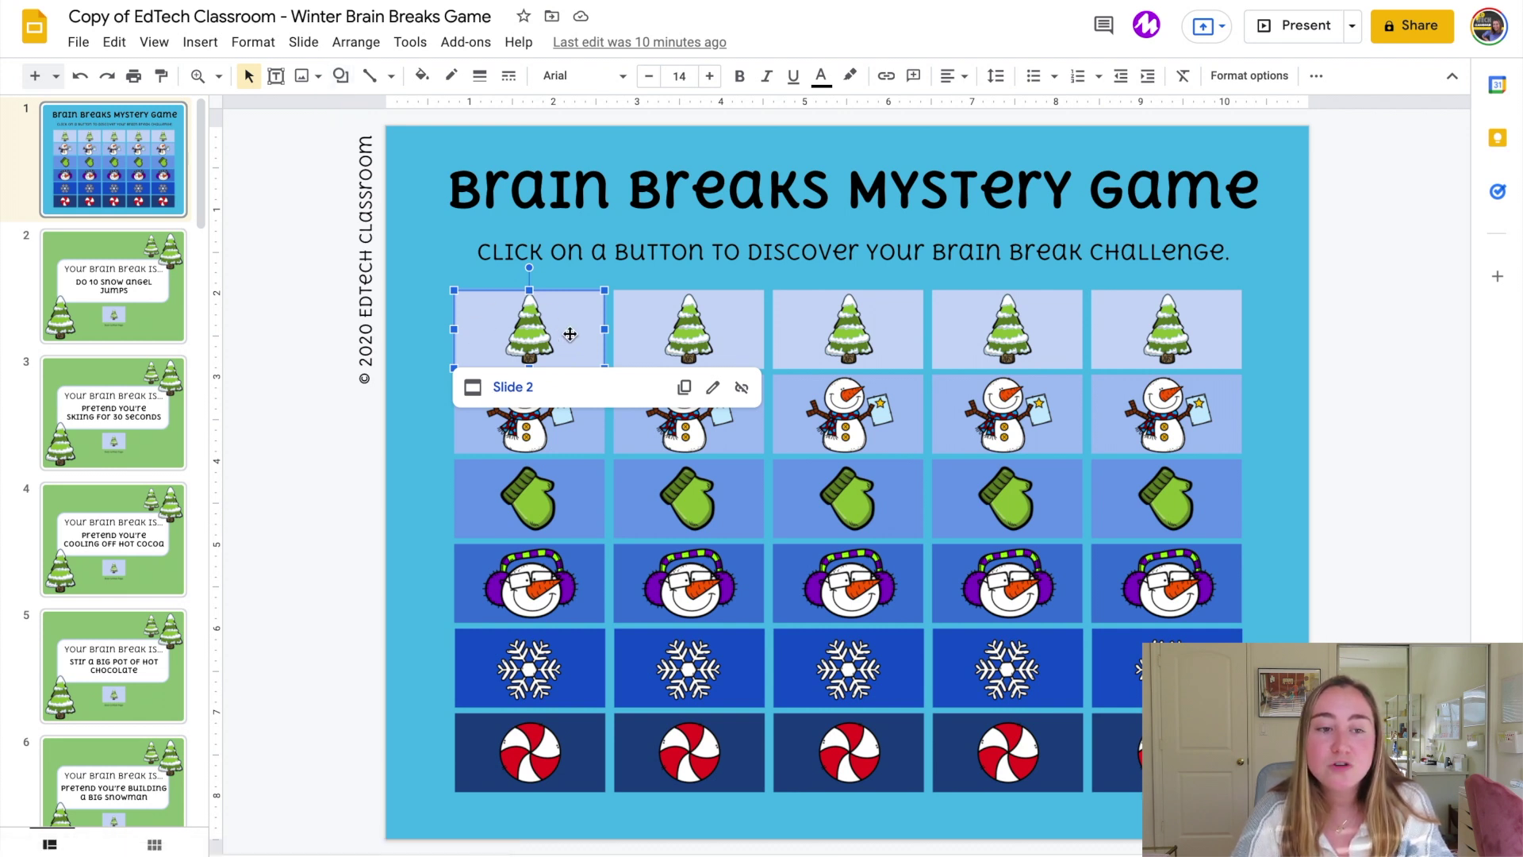
{"action": "left_click", "coordinate": [168, 286]}
{"action": "left_click", "coordinate": [151, 175]}
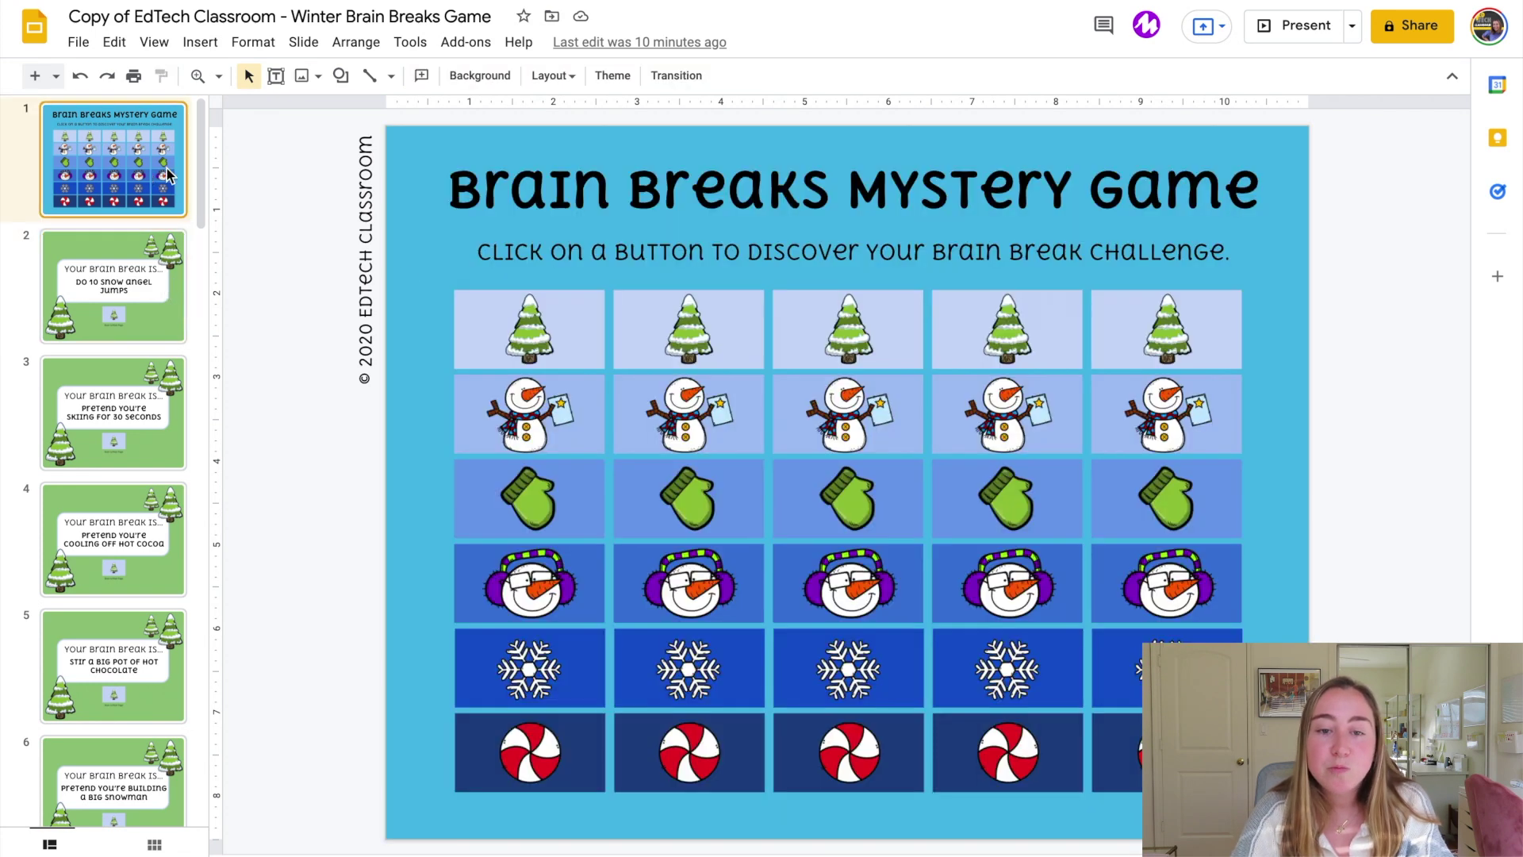
{"action": "left_click", "coordinate": [481, 297]}
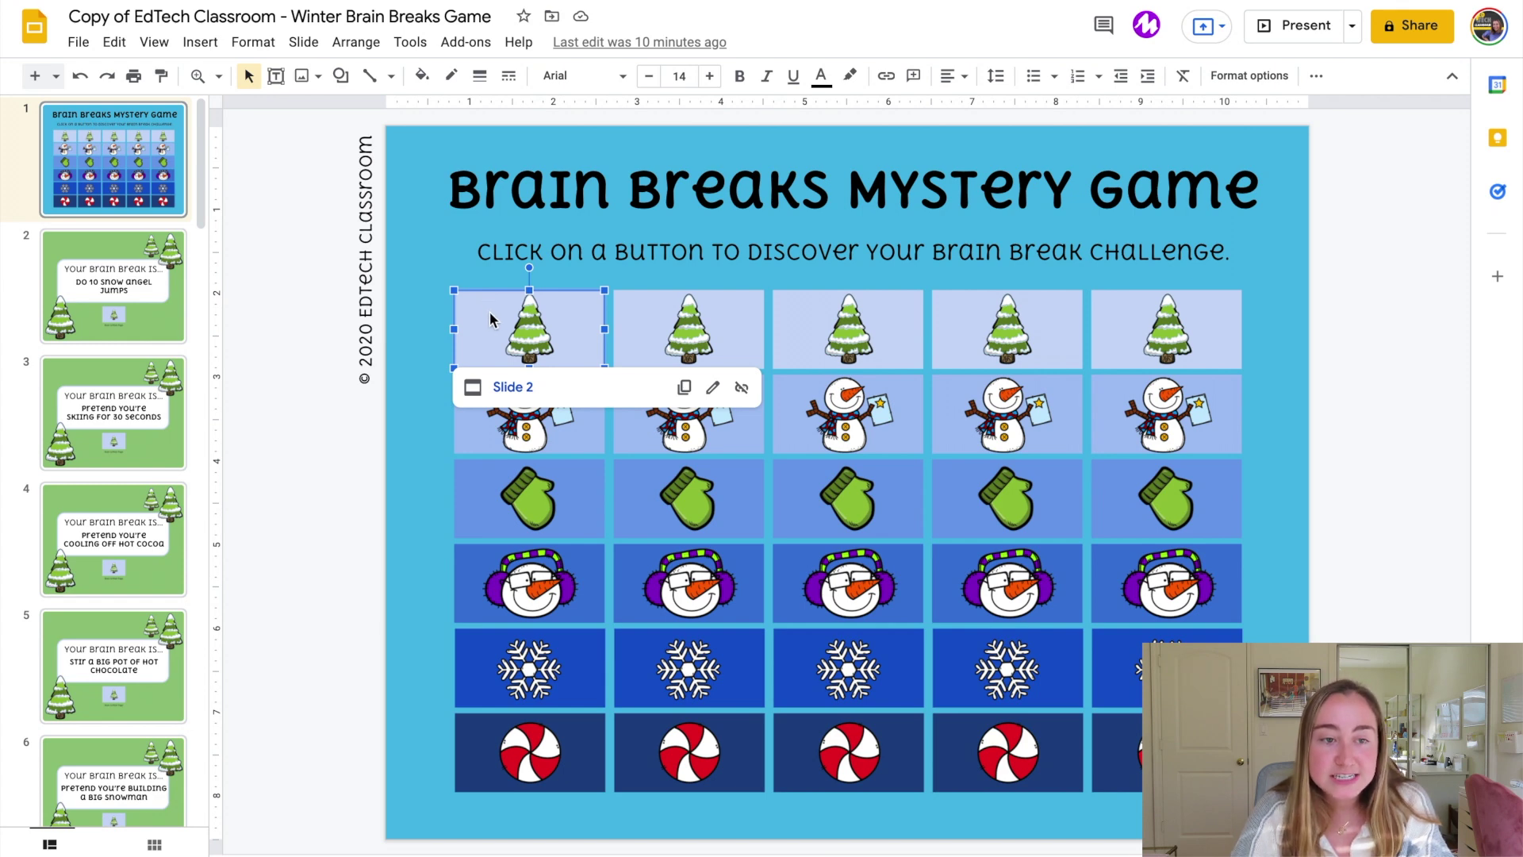
{"action": "left_click", "coordinate": [114, 281]}
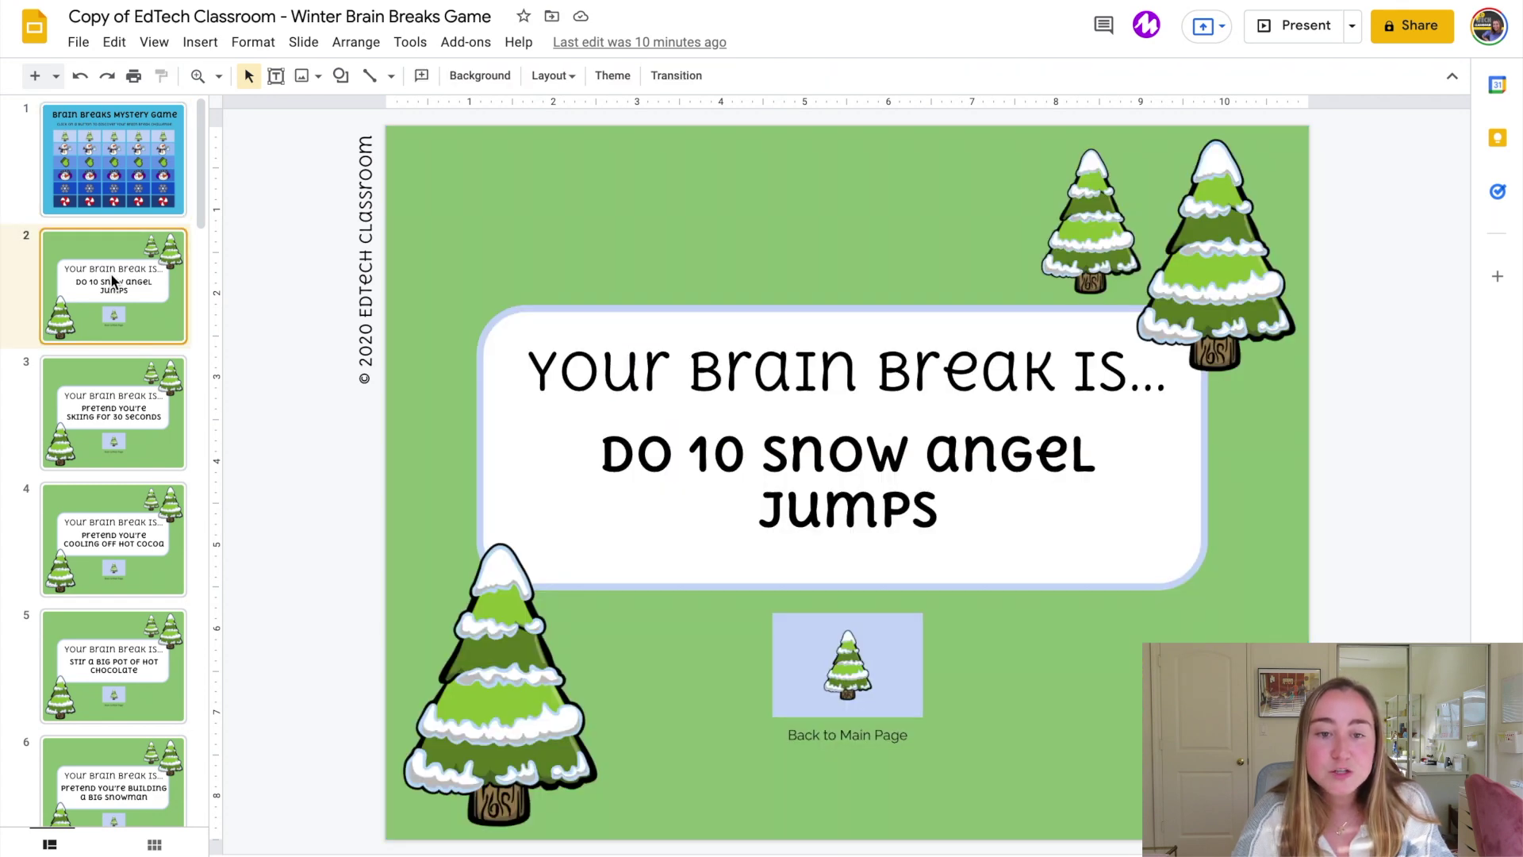
{"action": "left_click", "coordinate": [139, 141]}
{"action": "left_click", "coordinate": [560, 318]}
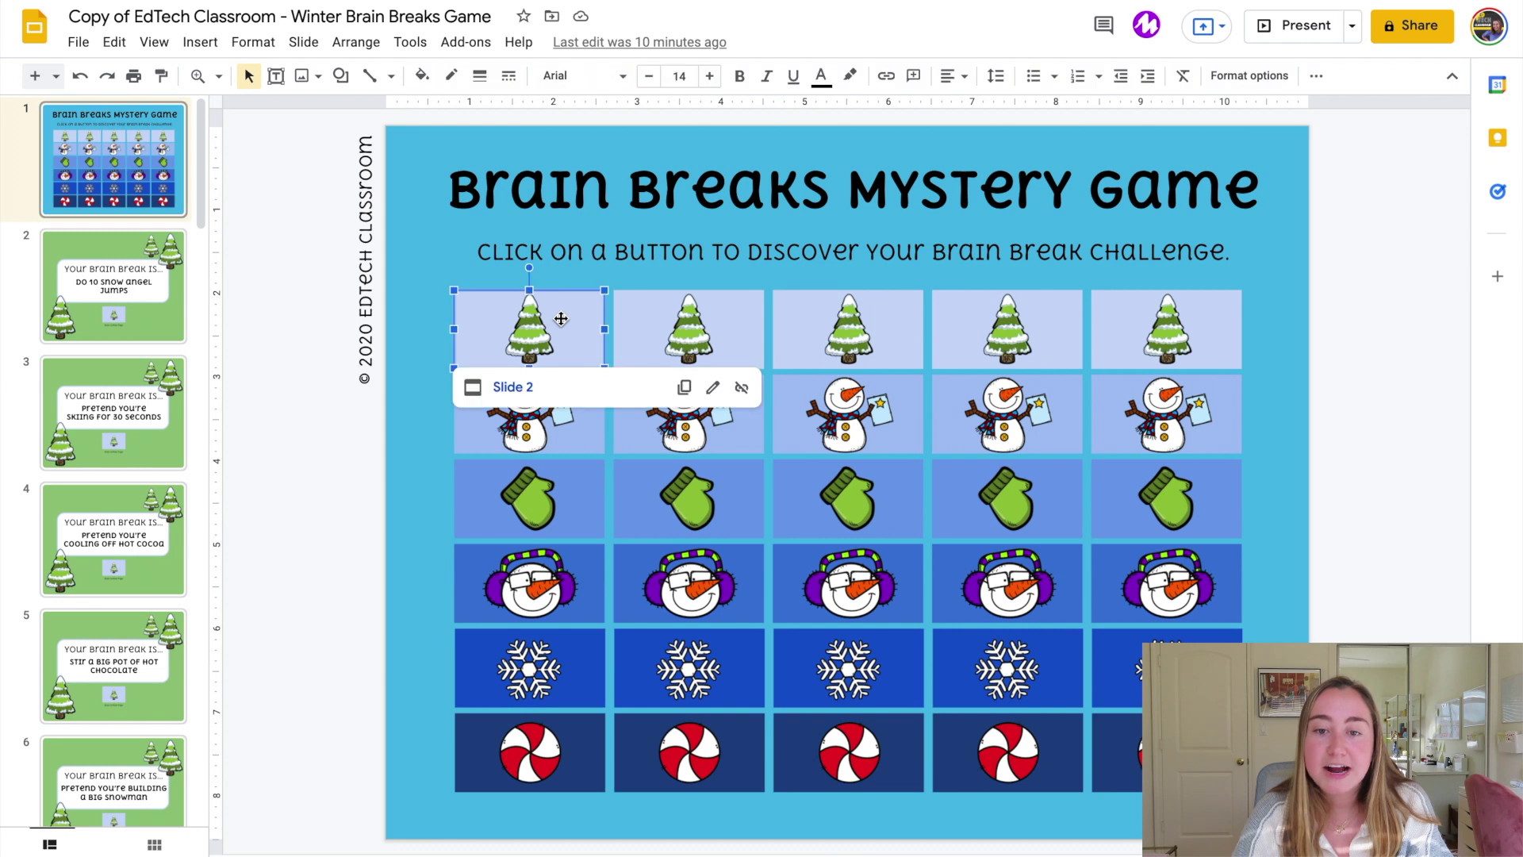
Check the slide links on the remaining four tree buttons of the main page.
{"action": "left_click", "coordinate": [698, 340]}
{"action": "left_click", "coordinate": [847, 333]}
{"action": "left_click", "coordinate": [1001, 327]}
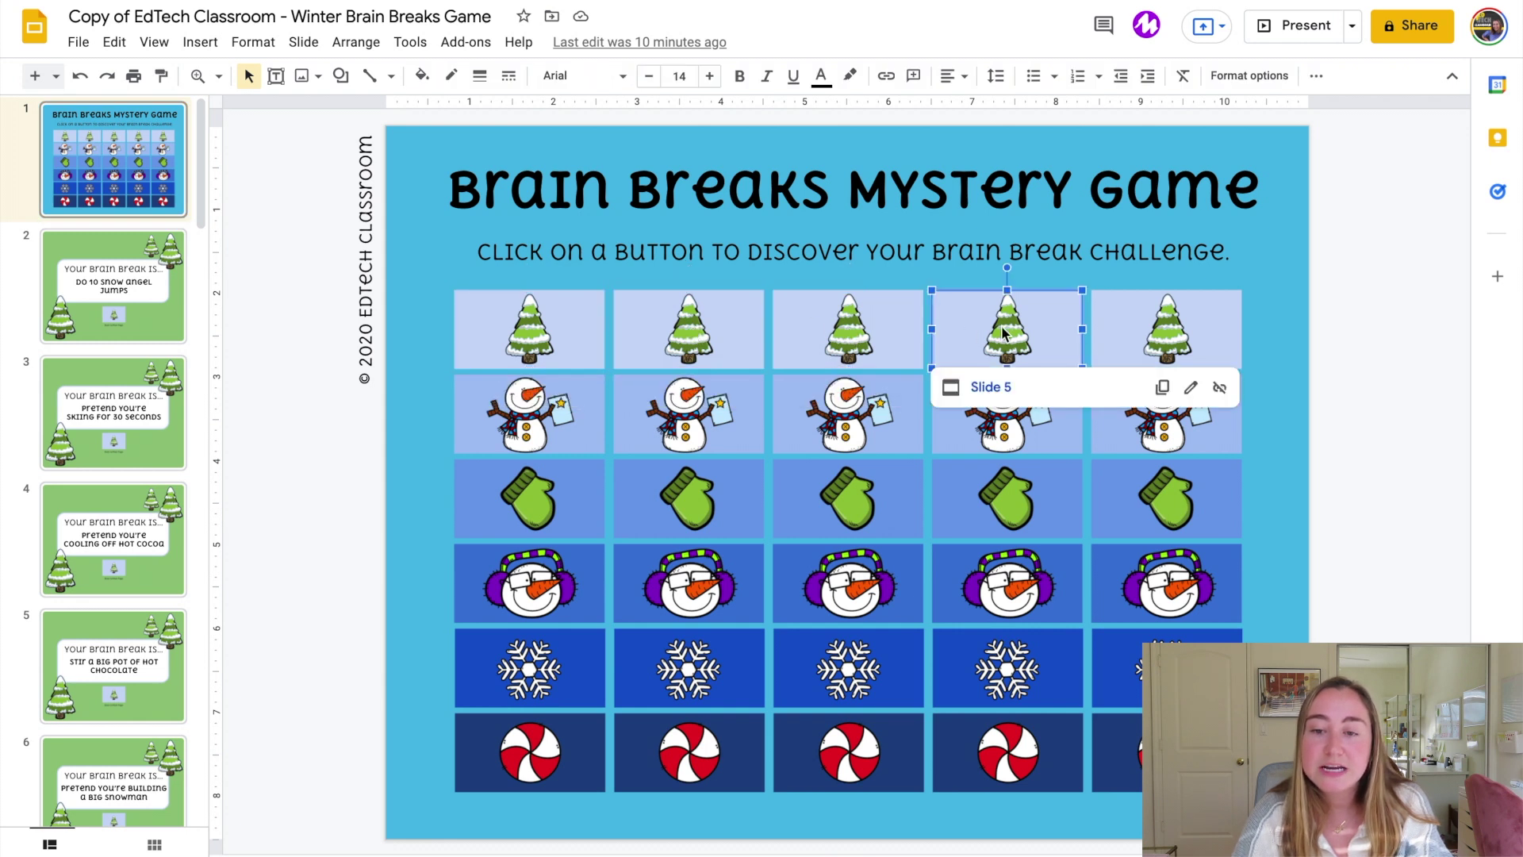
{"action": "left_click", "coordinate": [1145, 334]}
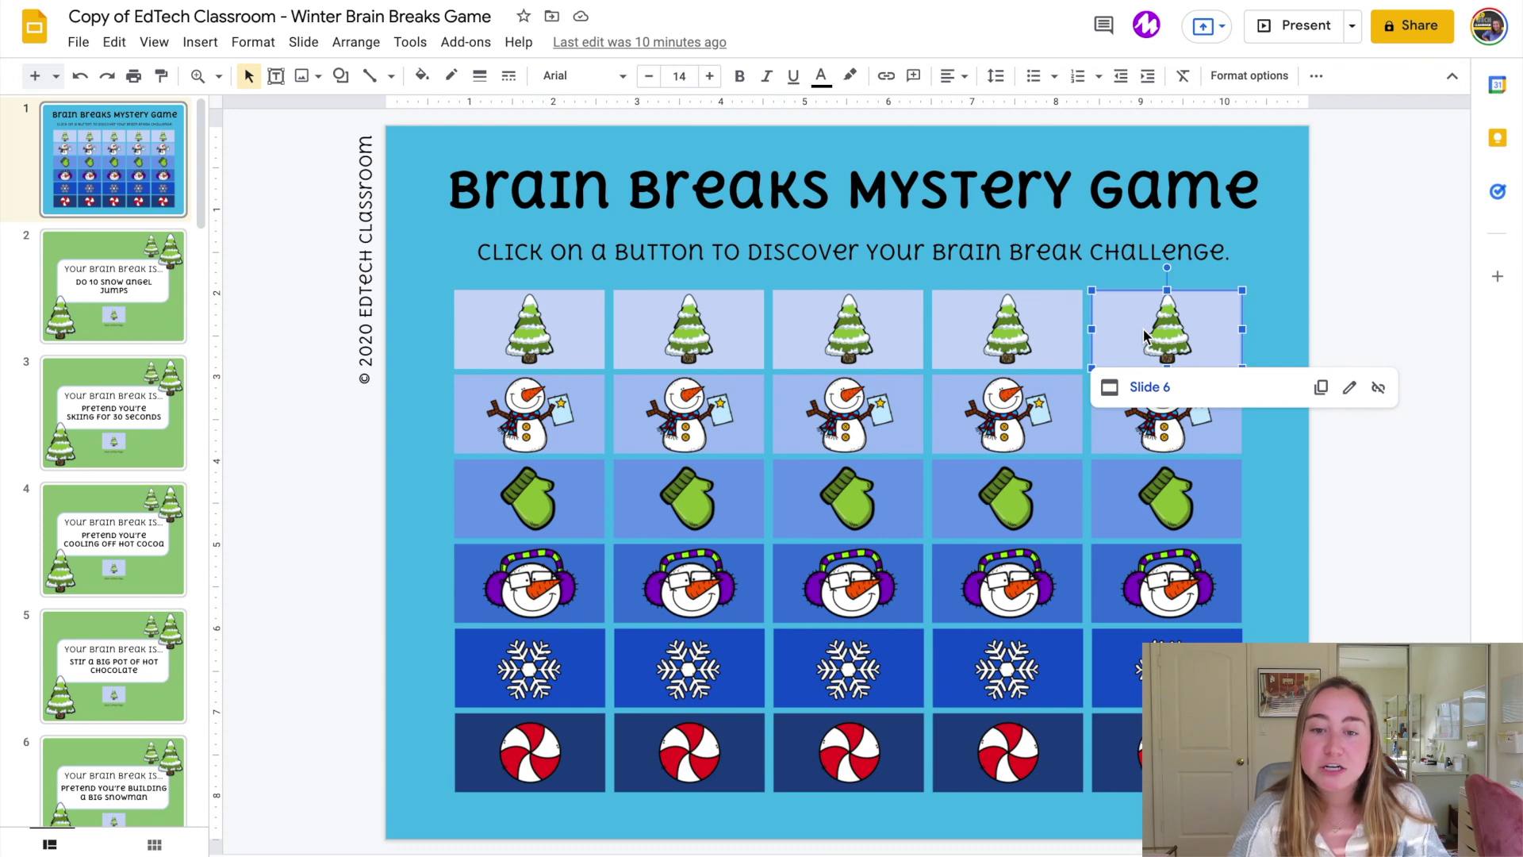
Remove the link from the third snowman button on the main page and link it to Slide 9 again.
{"action": "left_click", "coordinate": [855, 426]}
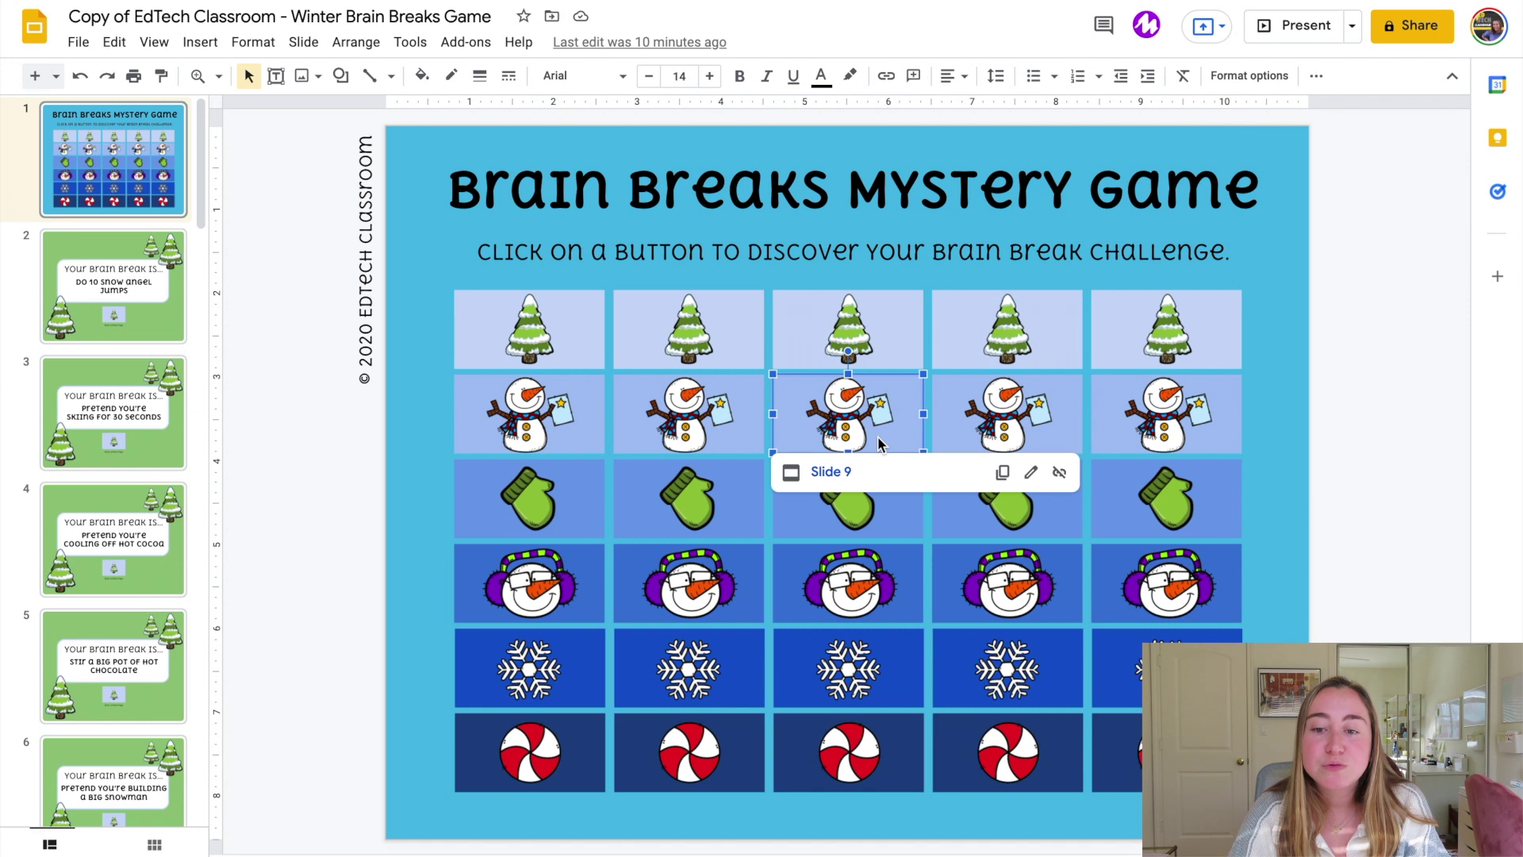
{"action": "left_click", "coordinate": [1060, 473]}
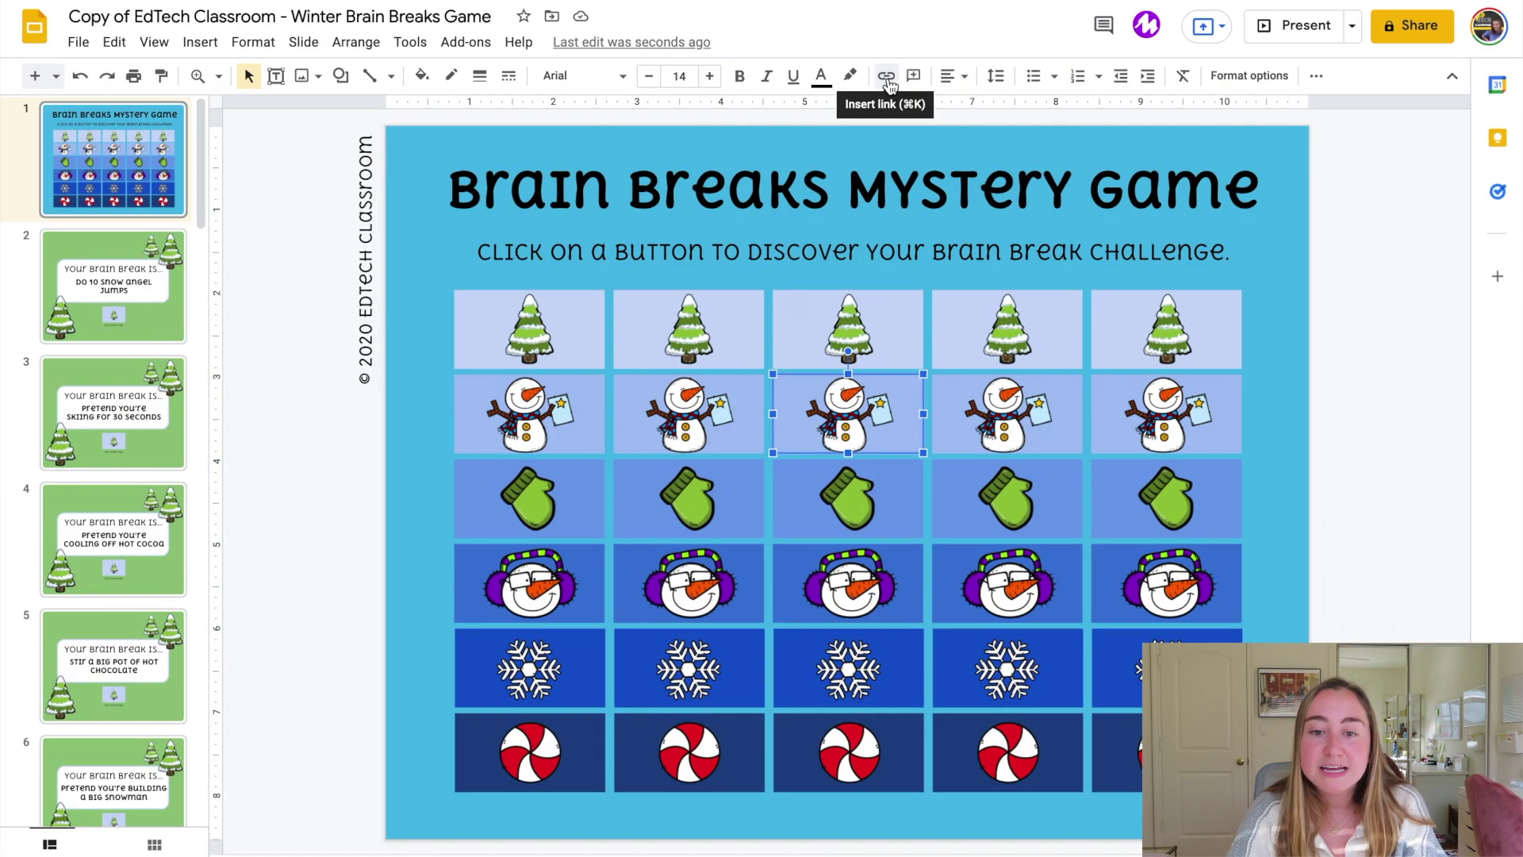
{"action": "left_click", "coordinate": [706, 181]}
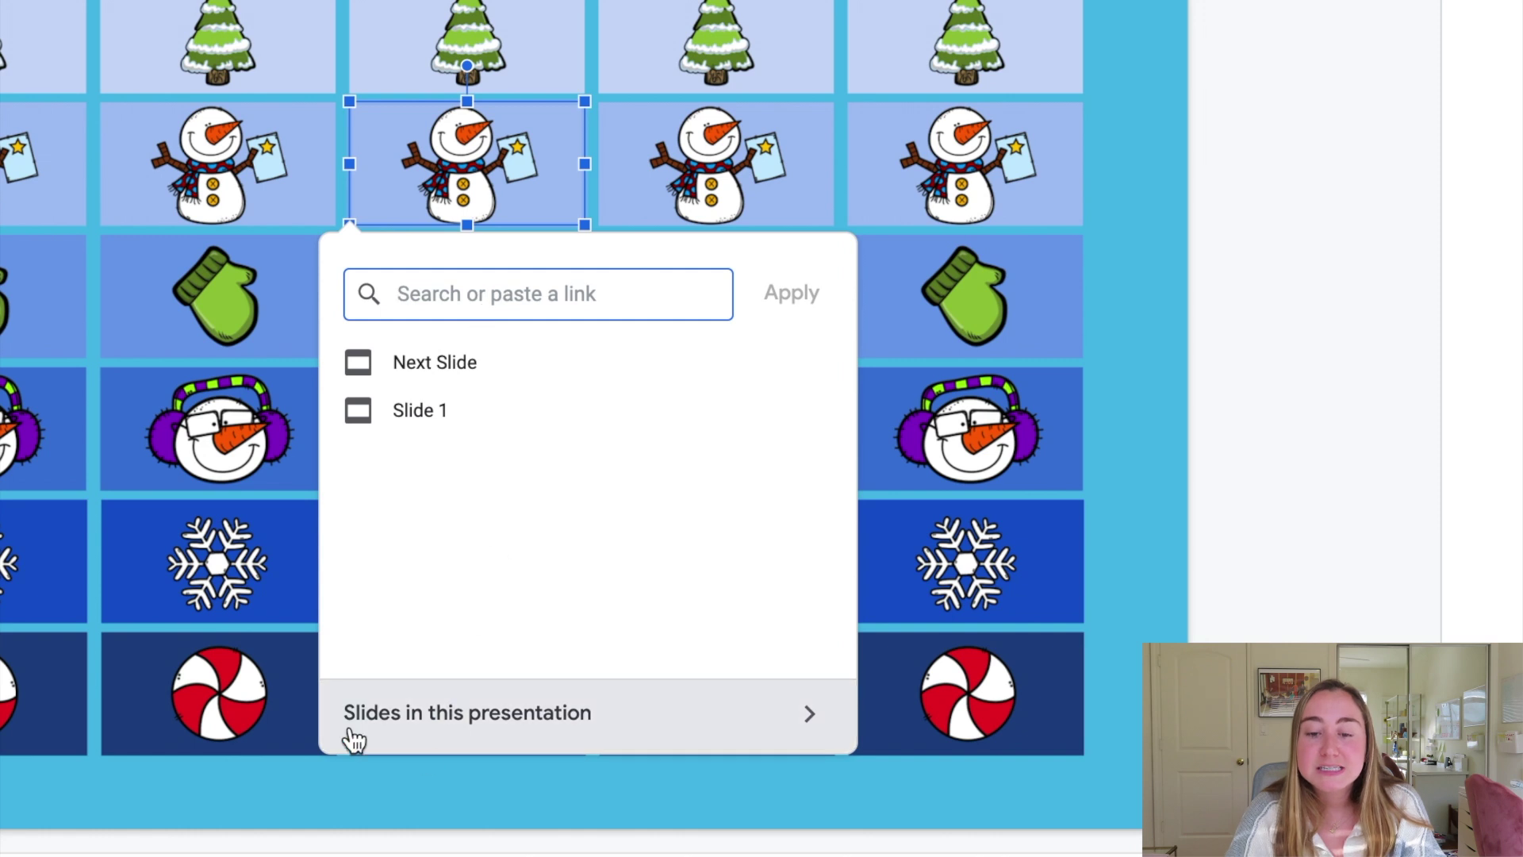
{"action": "left_click", "coordinate": [583, 713]}
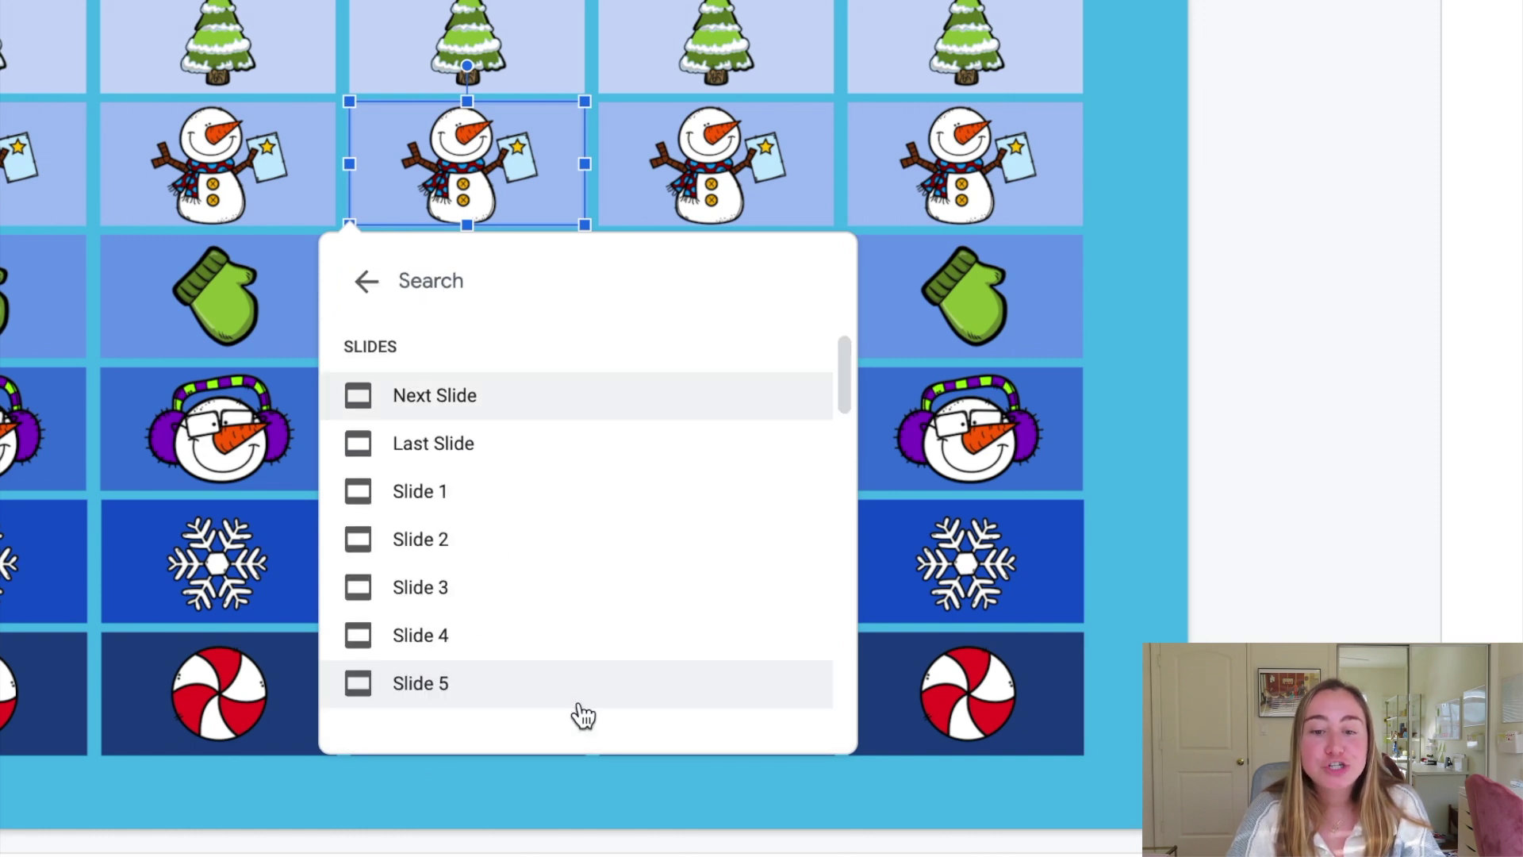
{"action": "scroll", "coordinate": [583, 716], "scroll_direction": "down", "scroll_amount": 2}
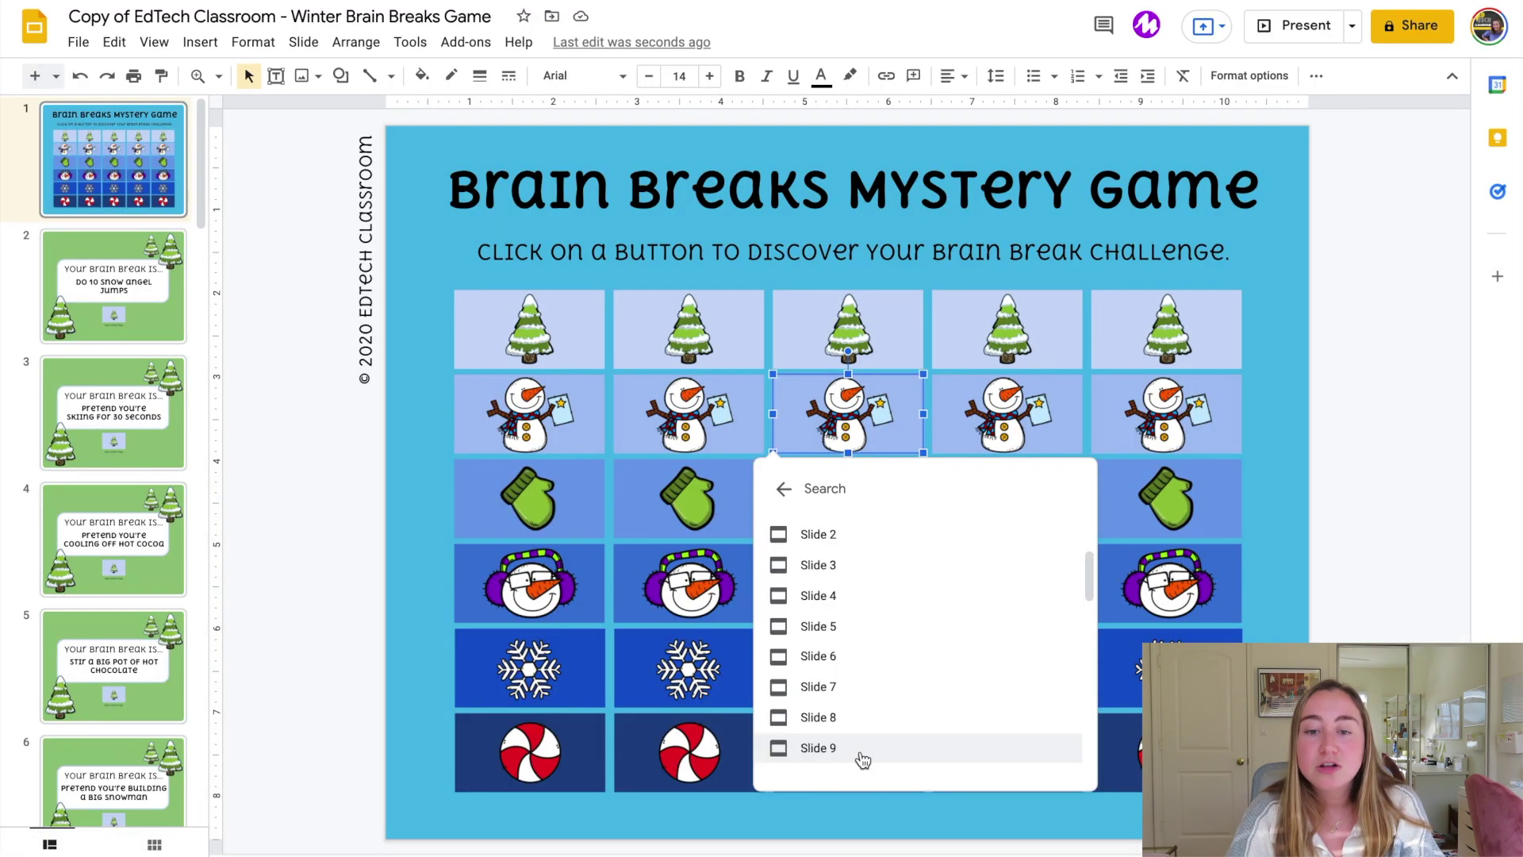
{"action": "left_click", "coordinate": [862, 760]}
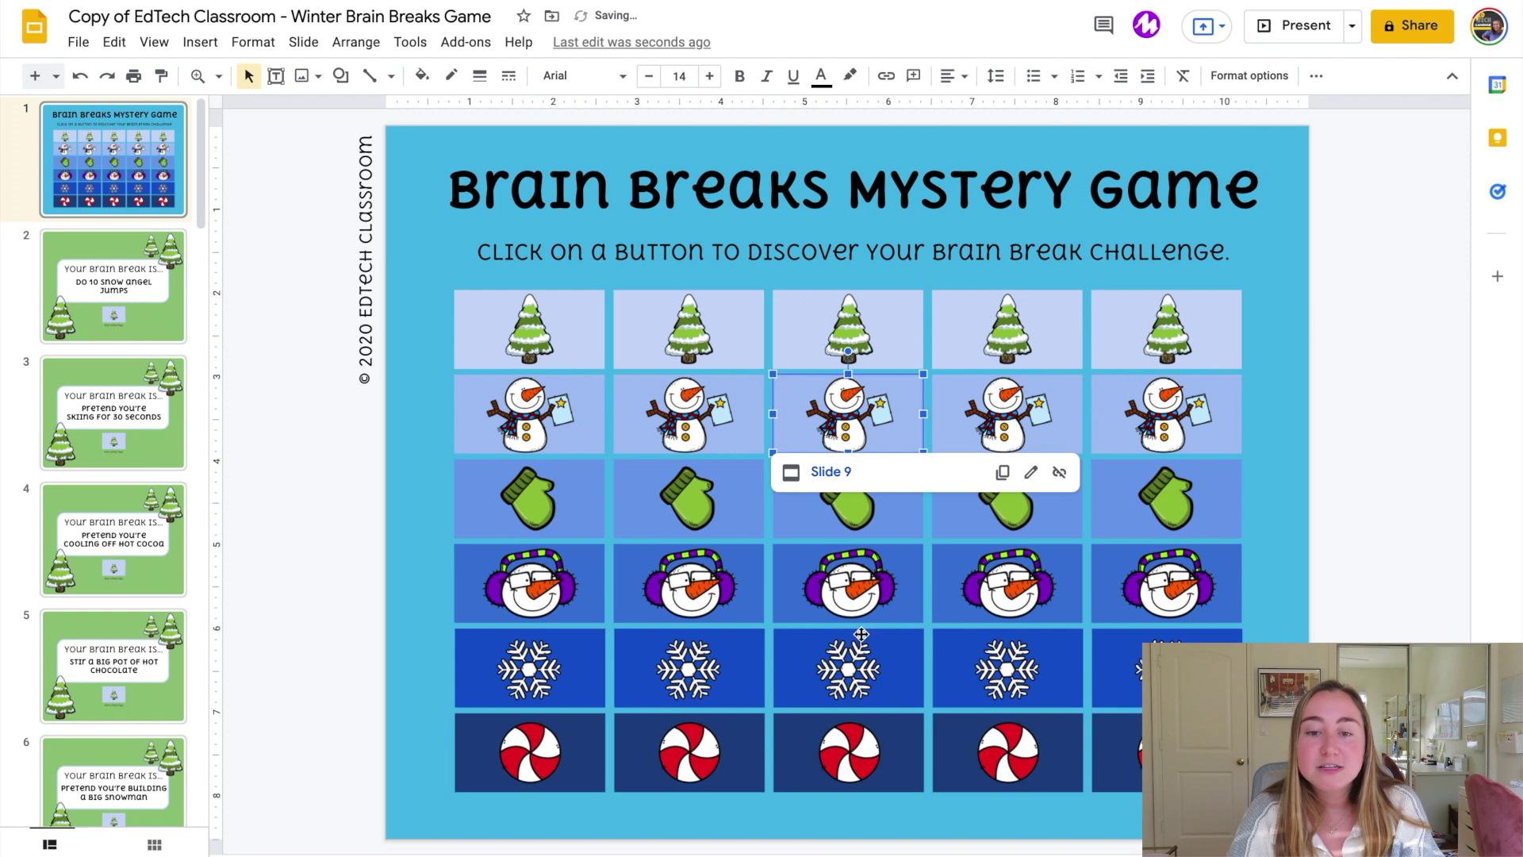
Follow the link to slide 9 and link its Back to Main Page snowman button to Slide 1.
{"action": "left_click", "coordinate": [830, 473]}
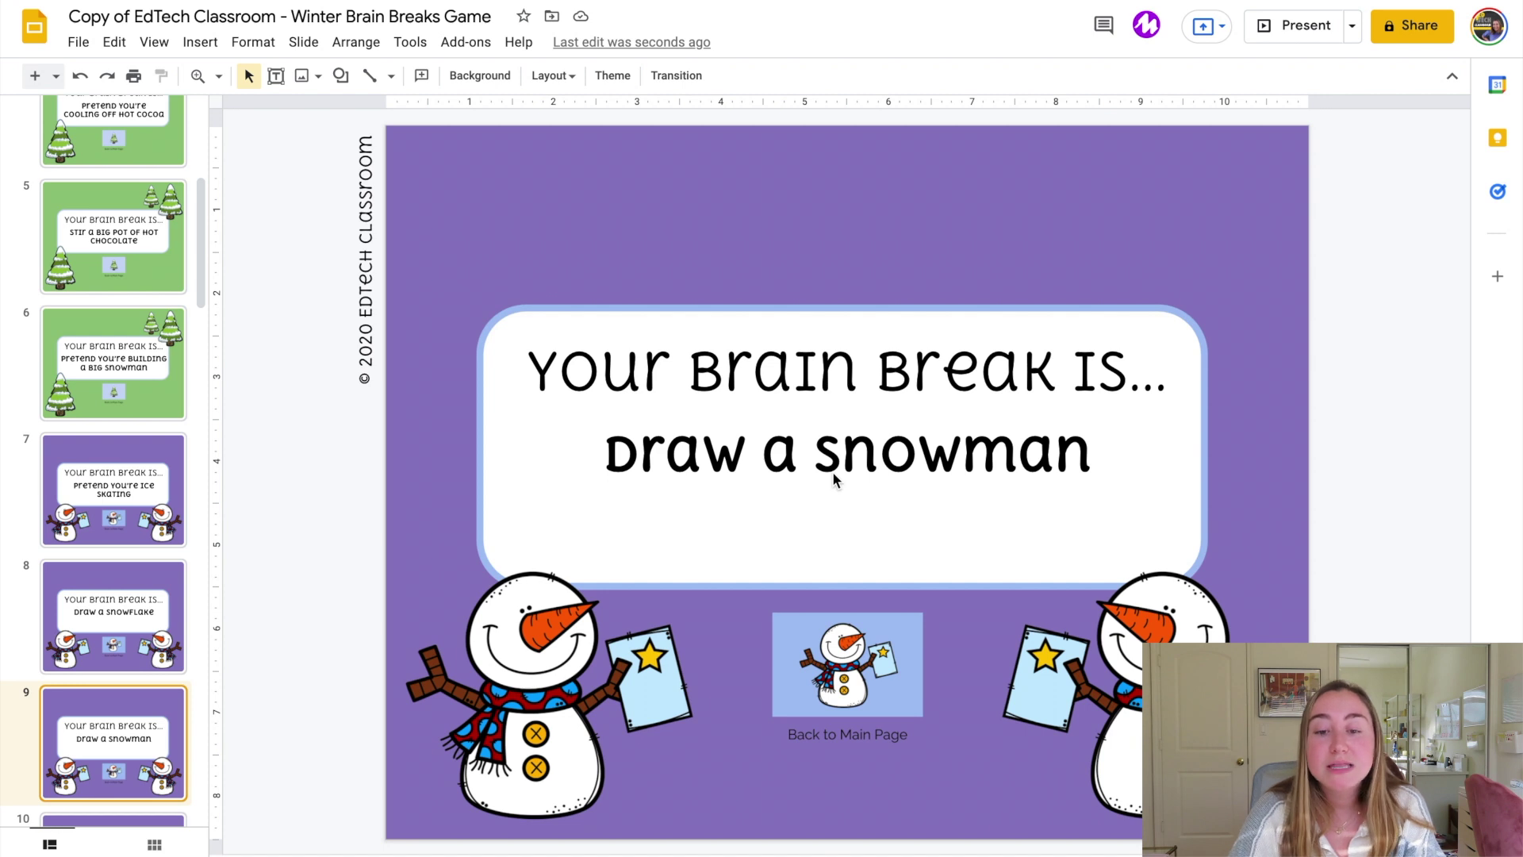
{"action": "left_click", "coordinate": [831, 688]}
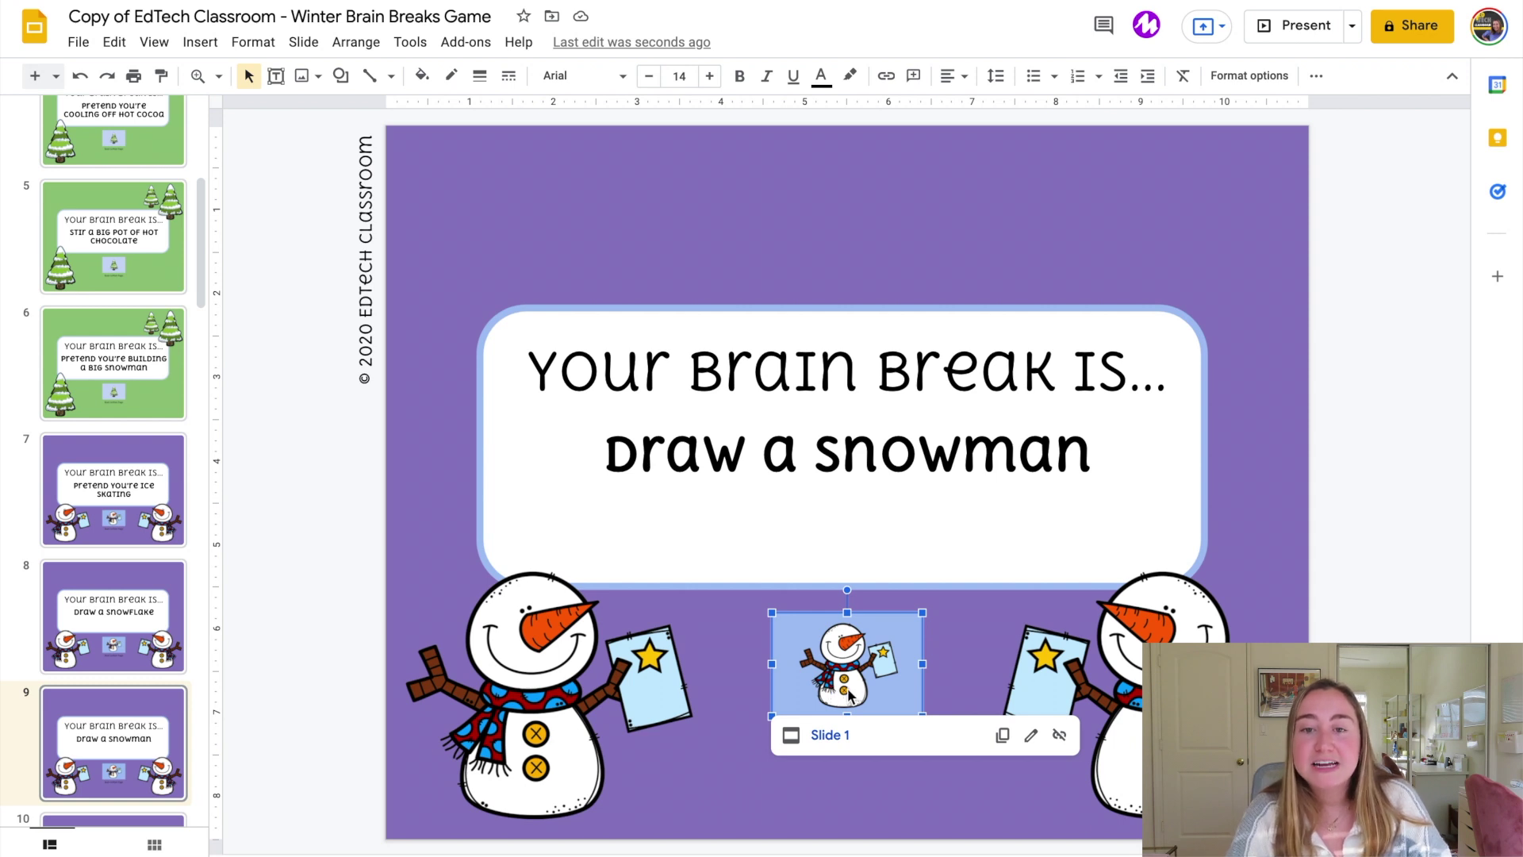
{"action": "left_click", "coordinate": [886, 76]}
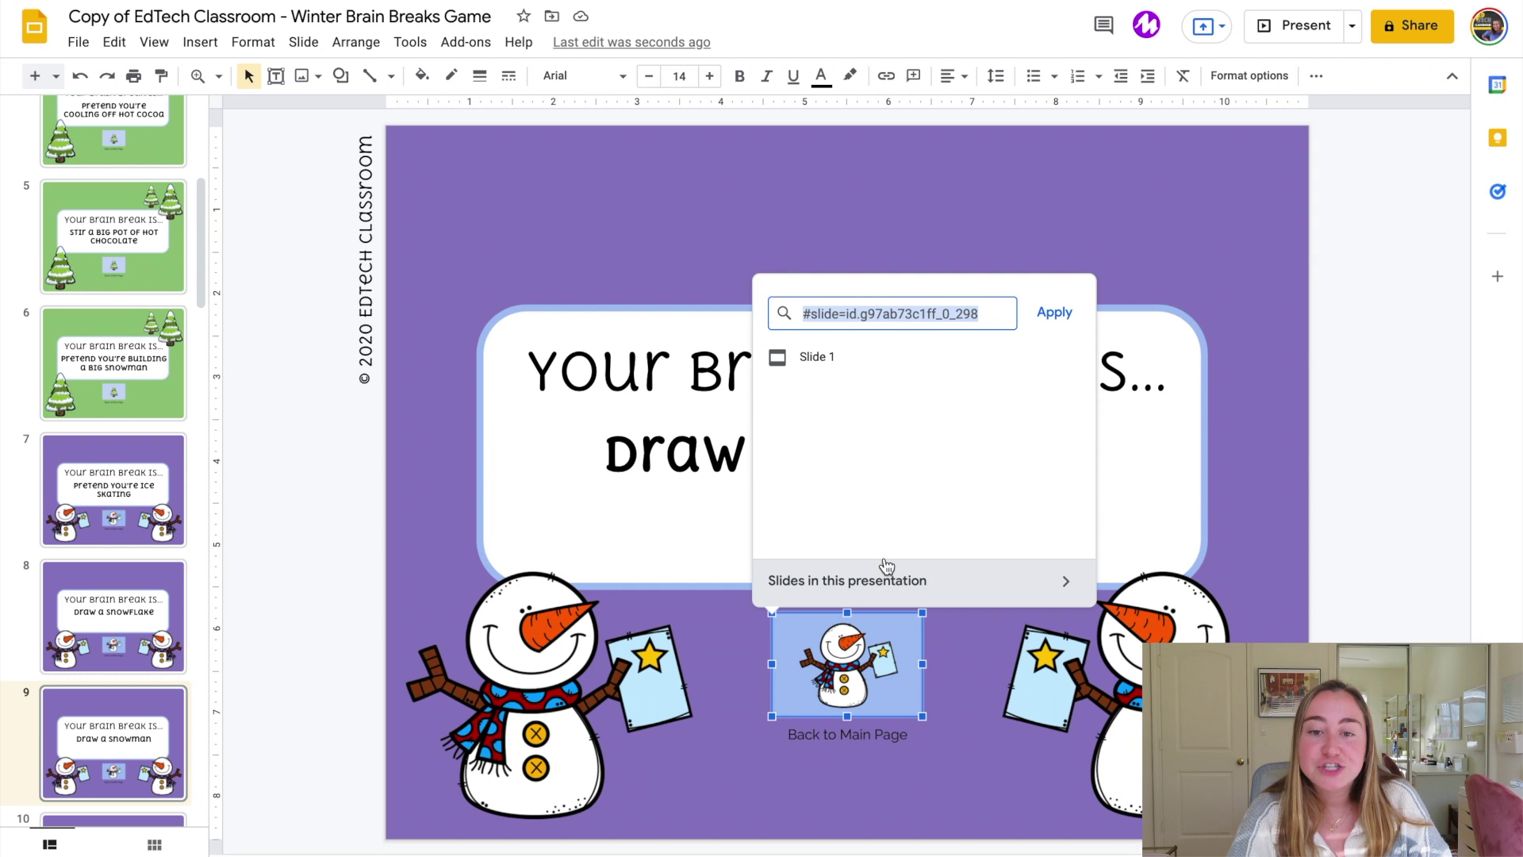
{"action": "left_click", "coordinate": [906, 583]}
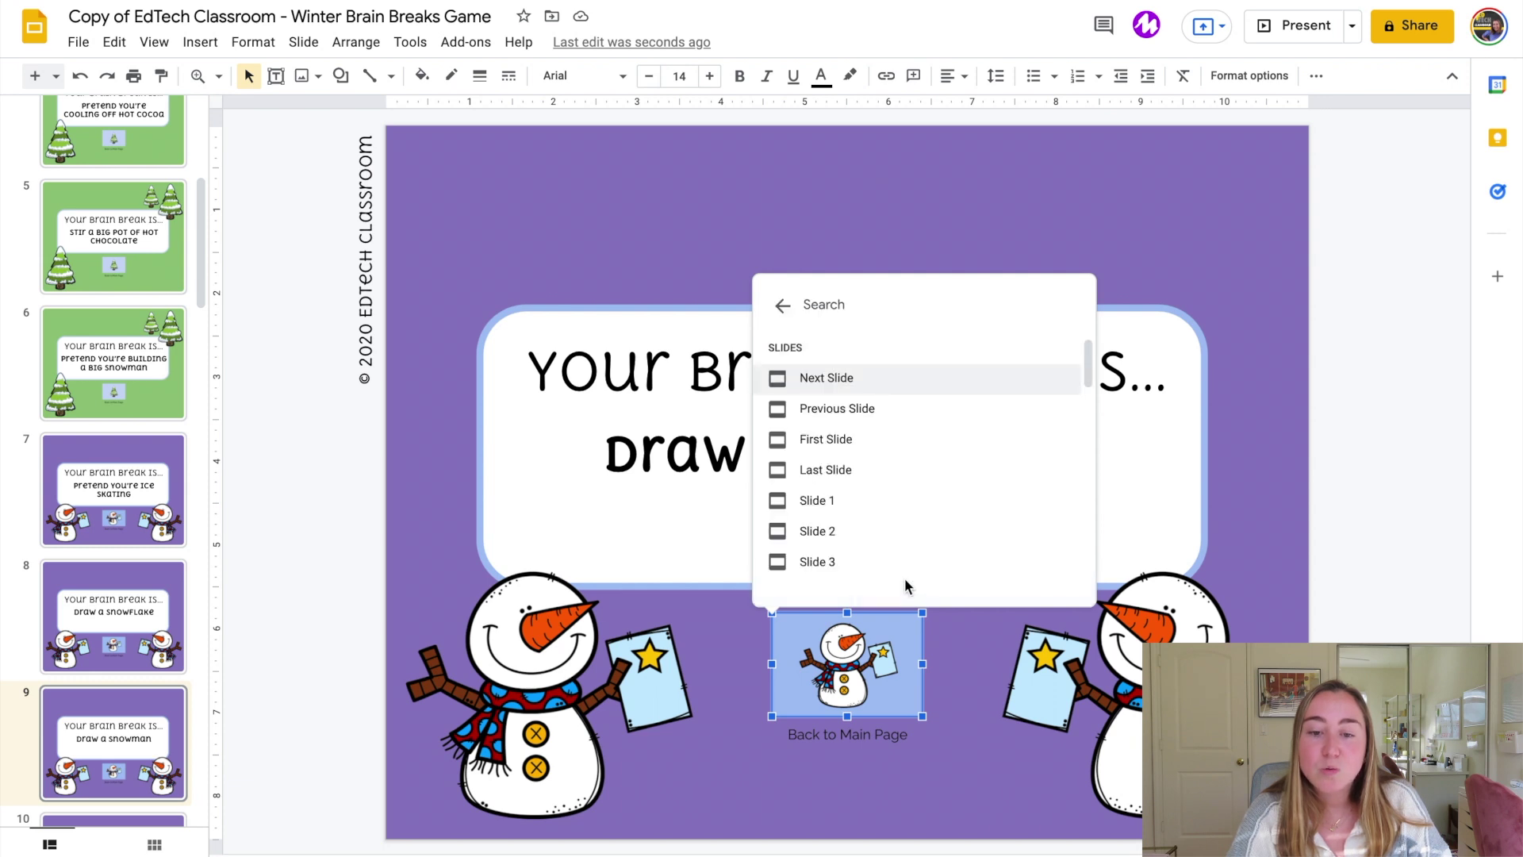
{"action": "left_click", "coordinate": [854, 503]}
{"action": "left_click", "coordinate": [688, 634]}
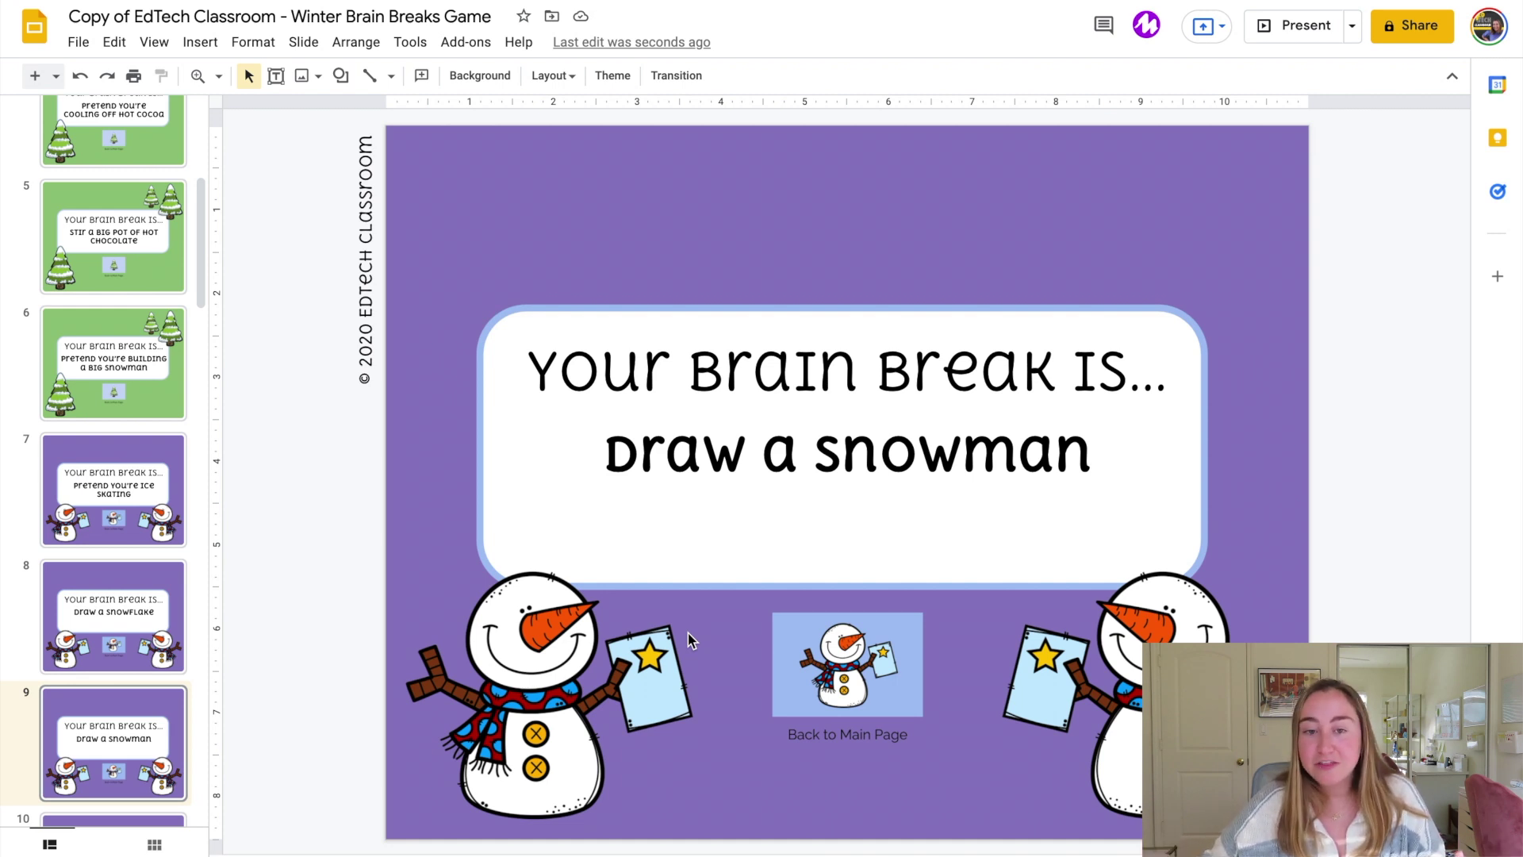
Open the "Draw a snowman" challenge text on slide 9 for editing.
{"action": "left_click", "coordinate": [905, 468]}
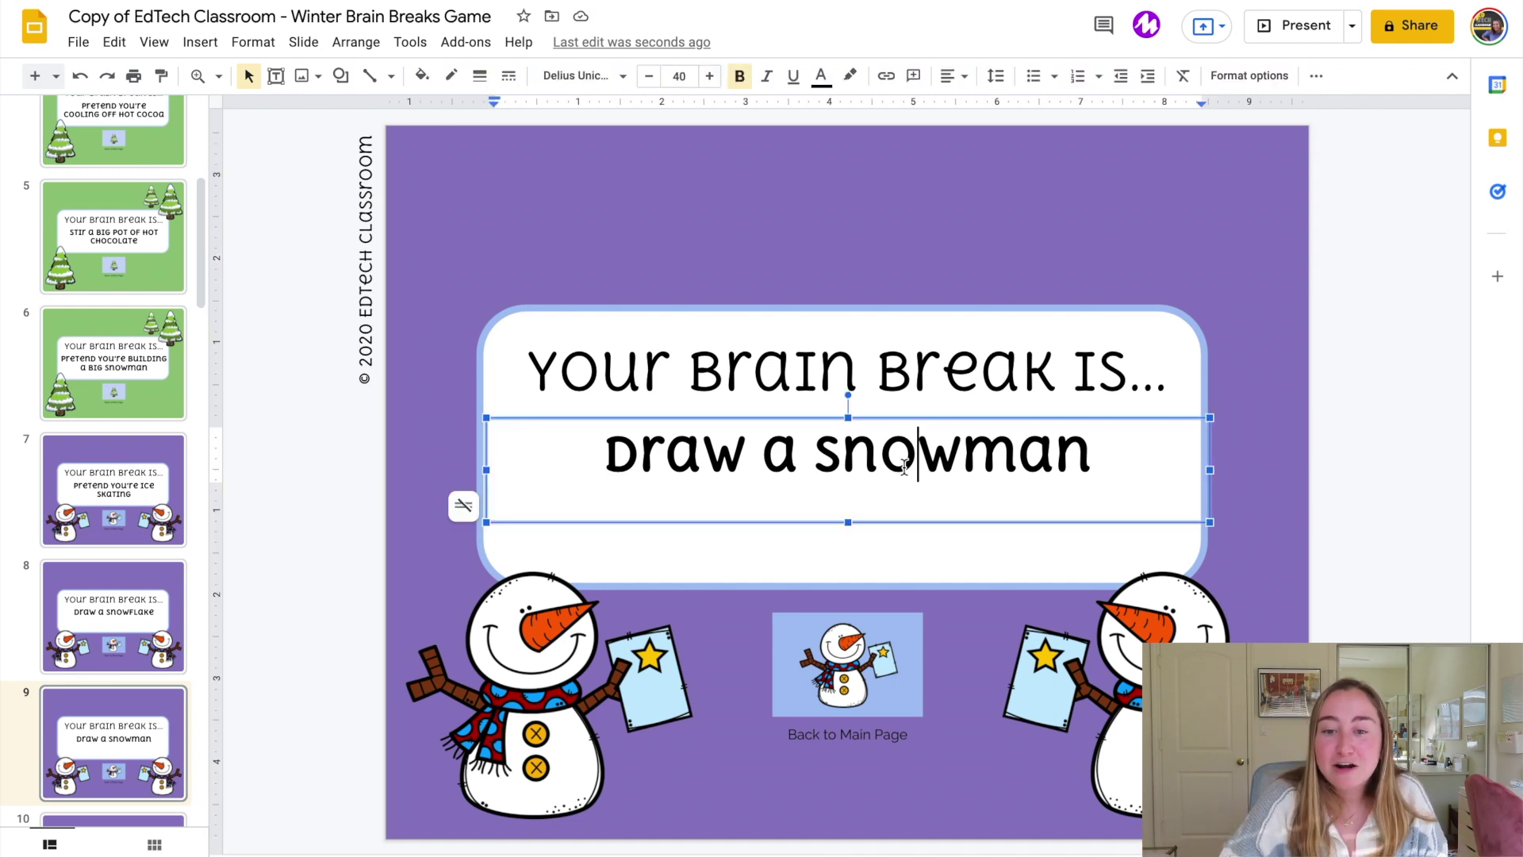
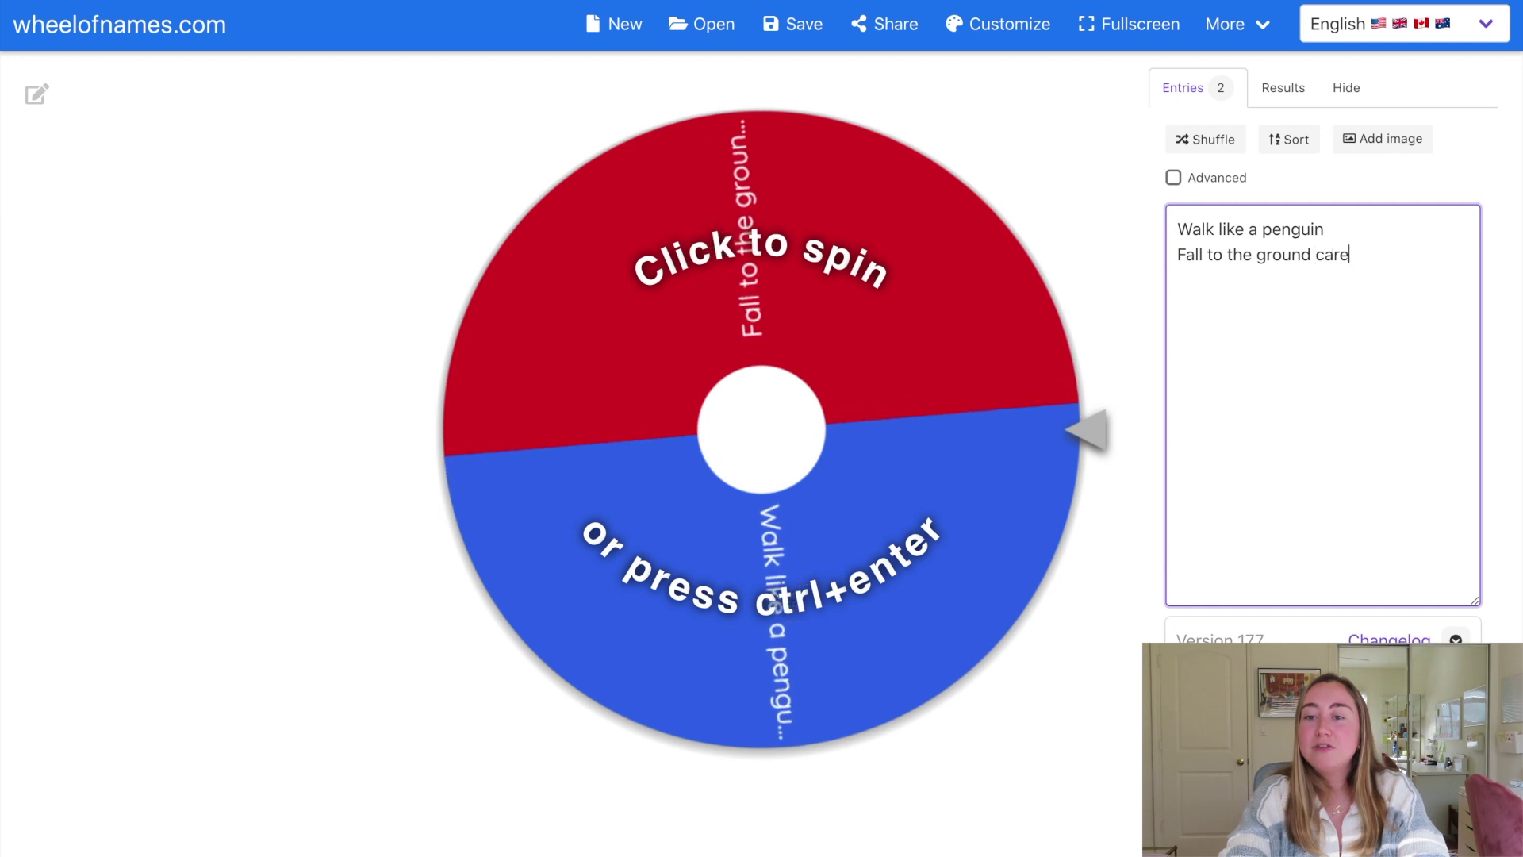
On wheelofnames.com, complete the entry "Fall to the ground carefully like a snowflake" and add the entry "Pretend to build a snowman".
{"action": "type", "text": "snowflake"}
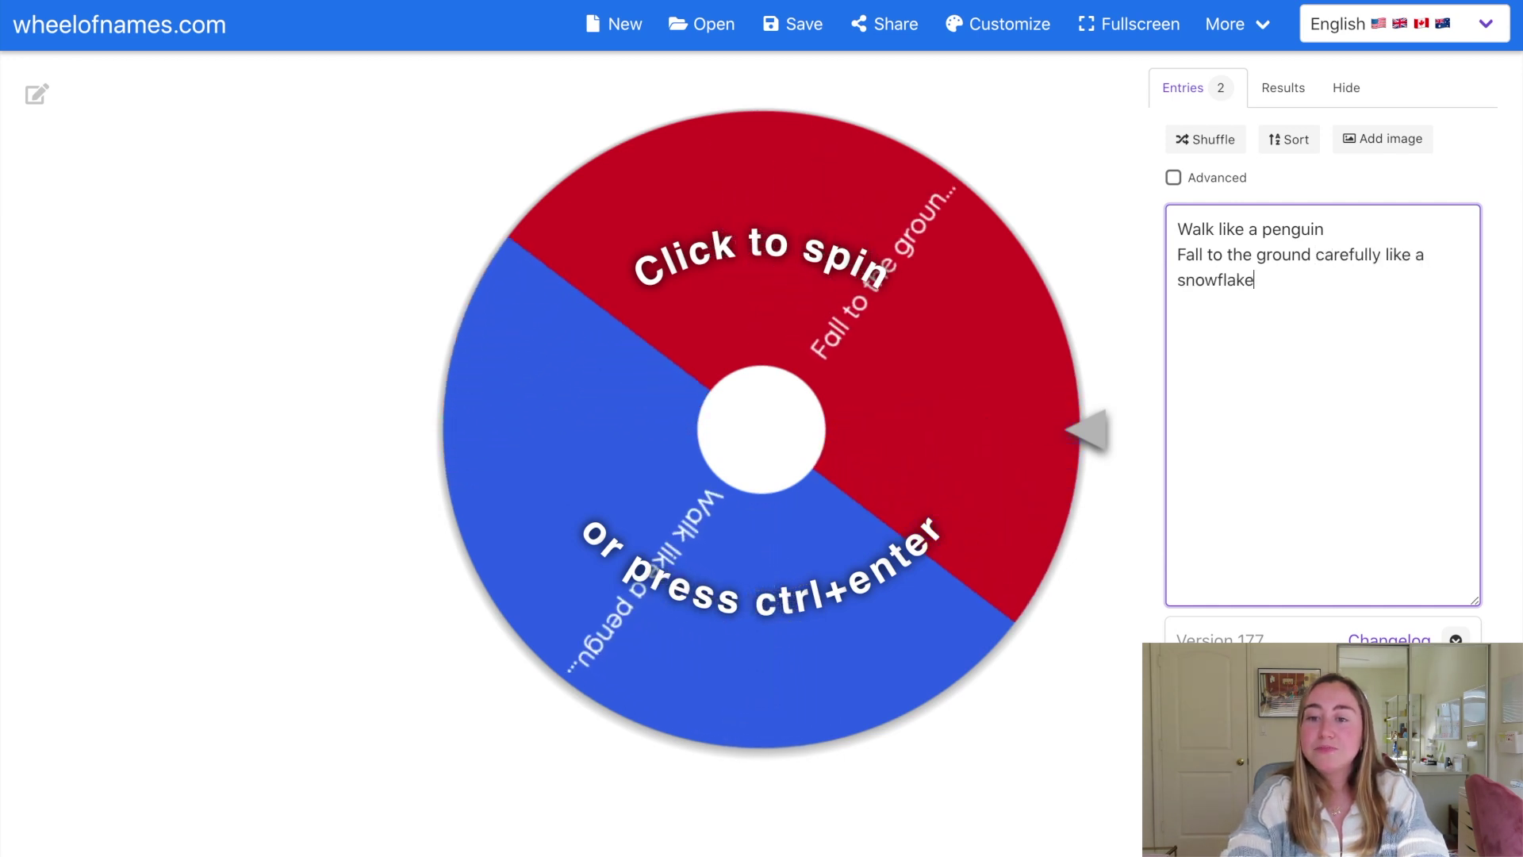
{"action": "key", "text": "Return"}
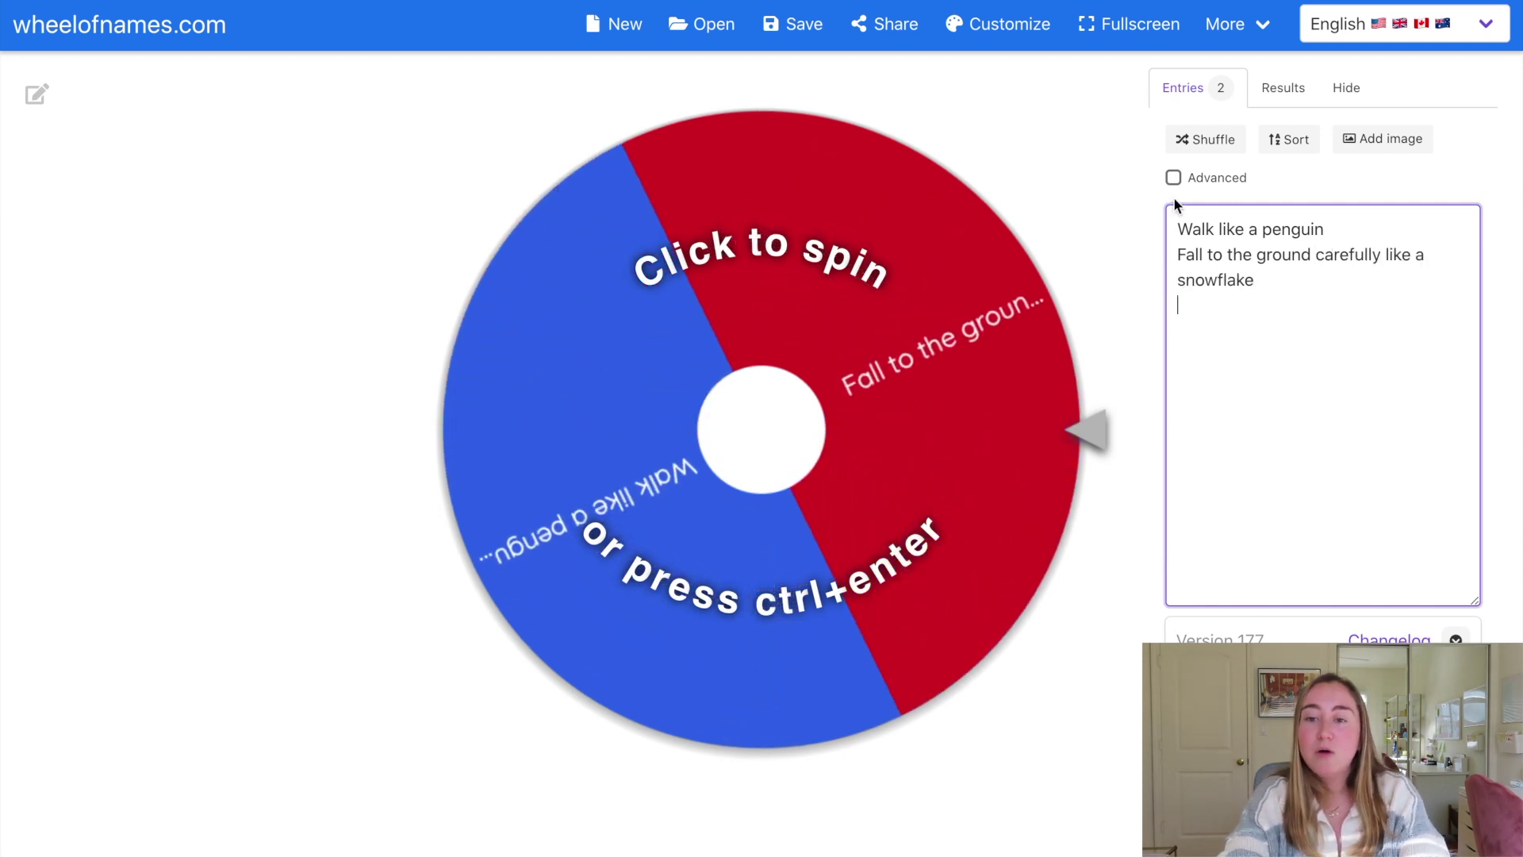
{"action": "type", "text": "Pretend to build a snowman"}
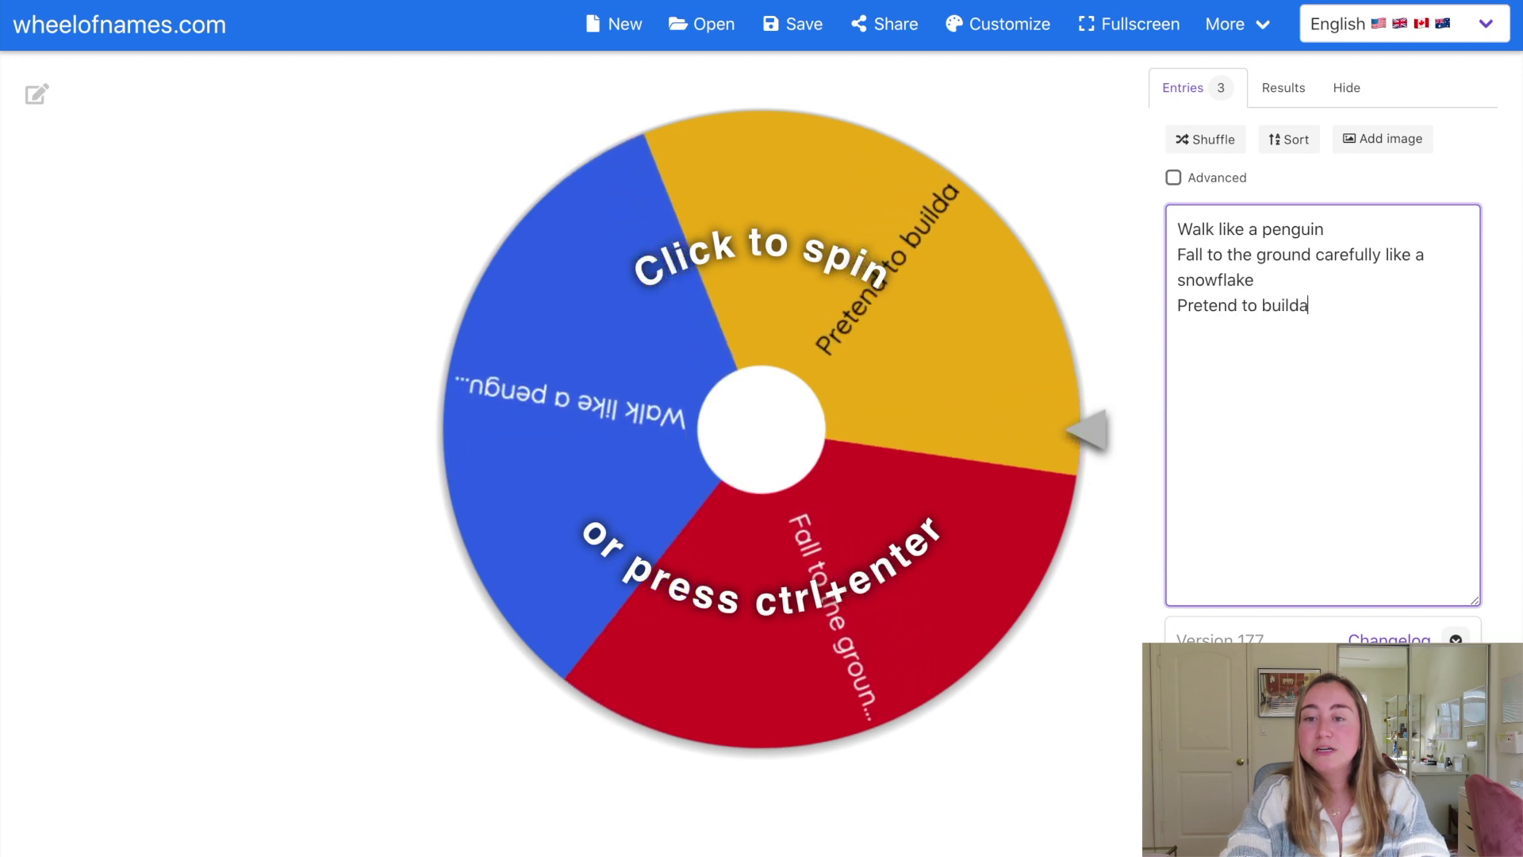
{"action": "key", "text": "Return"}
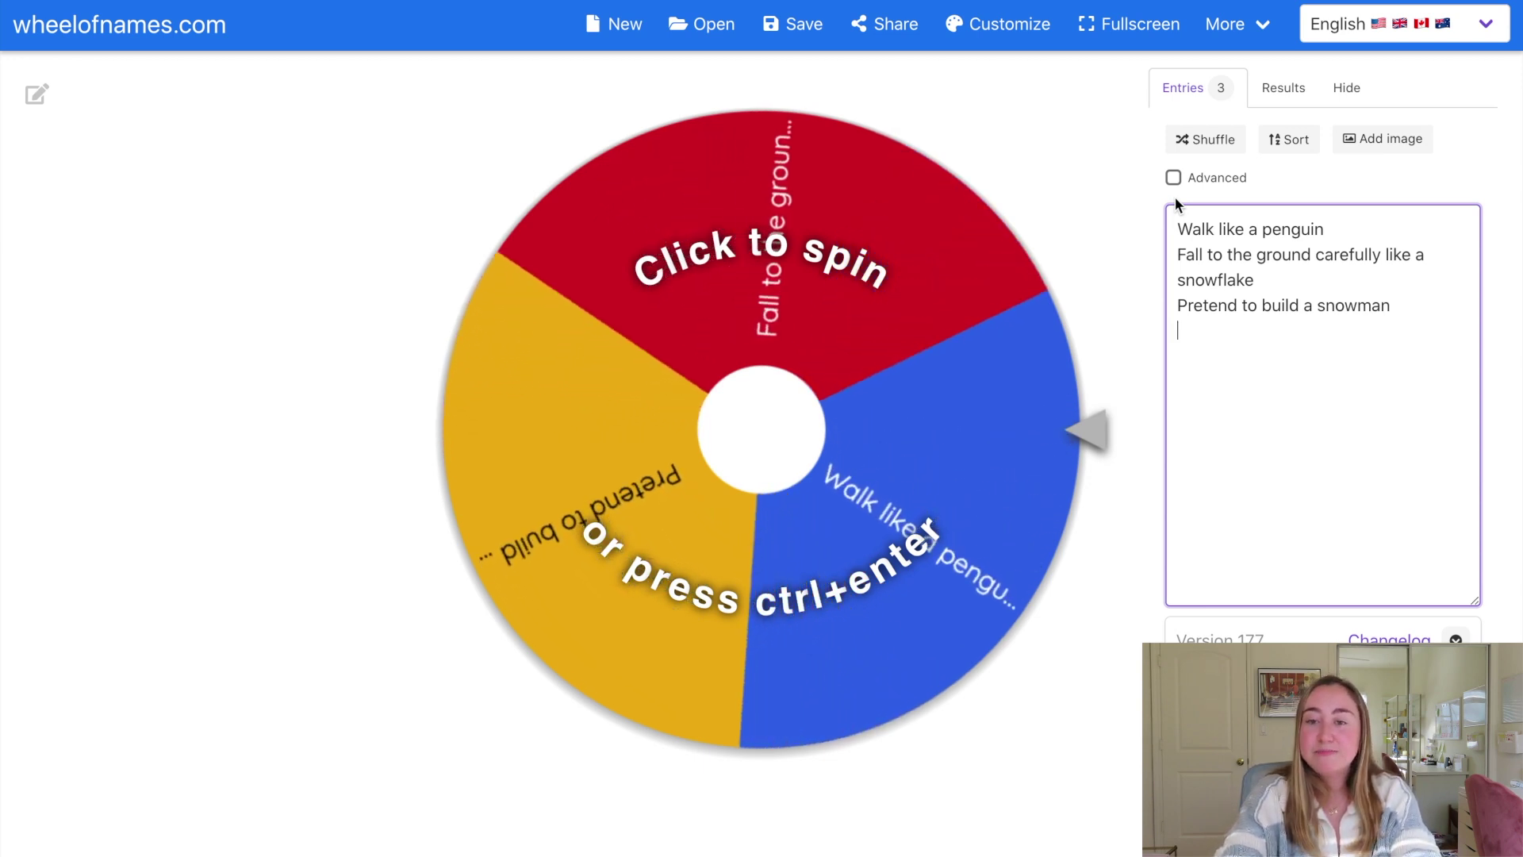
{"action": "key", "text": "Return"}
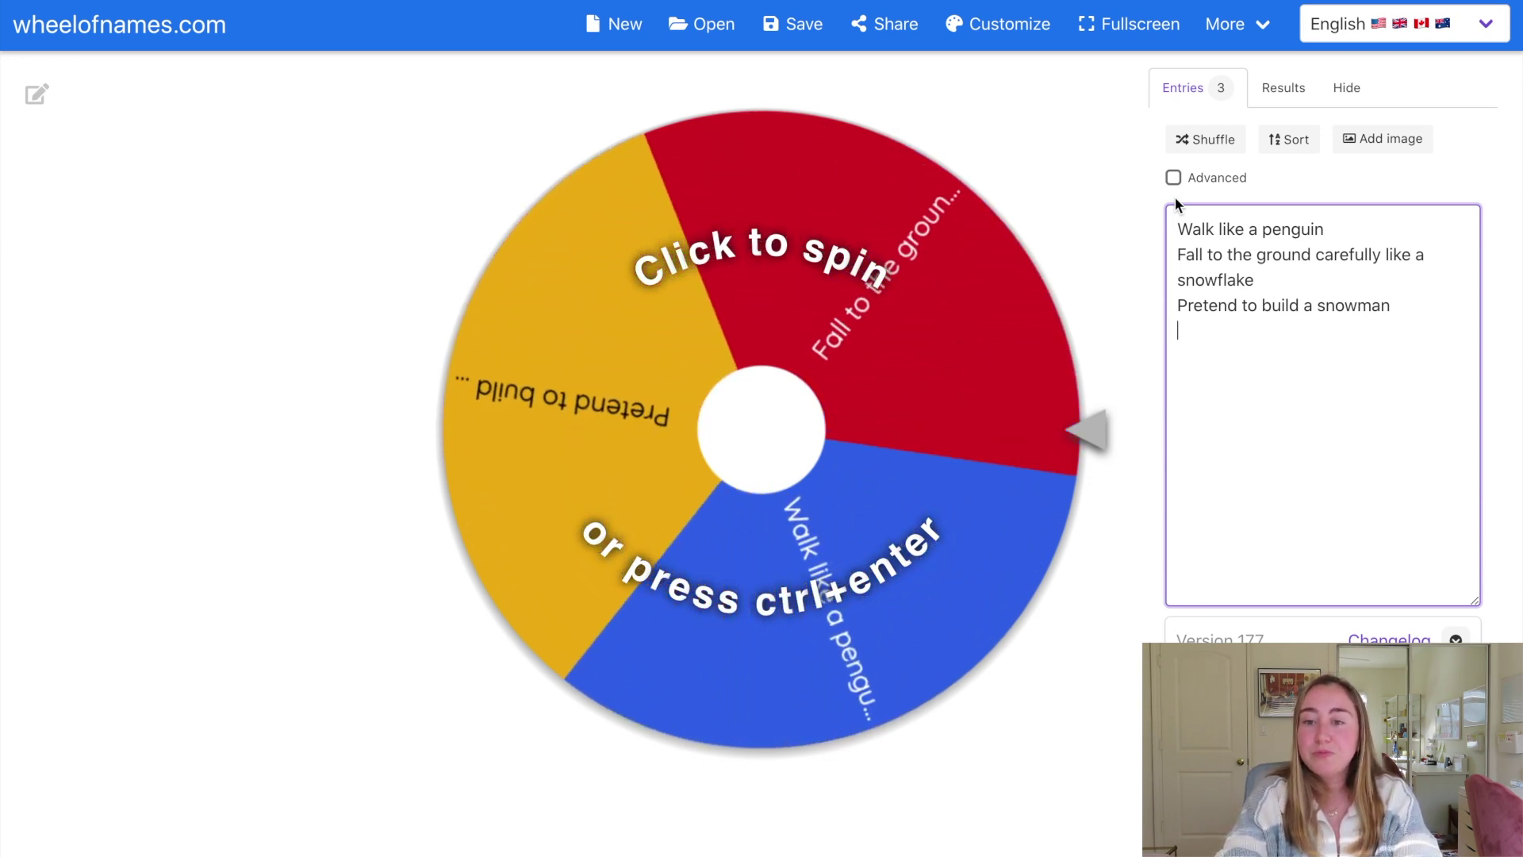
Add the wheel entries "Pretend to throw a snowball at the wall" and "Pretend you are baking cookies" on separate lines.
{"action": "type", "text": "Pretend to the"}
{"action": "key", "text": "BackSpace"}
{"action": "type", "text": "ro"}
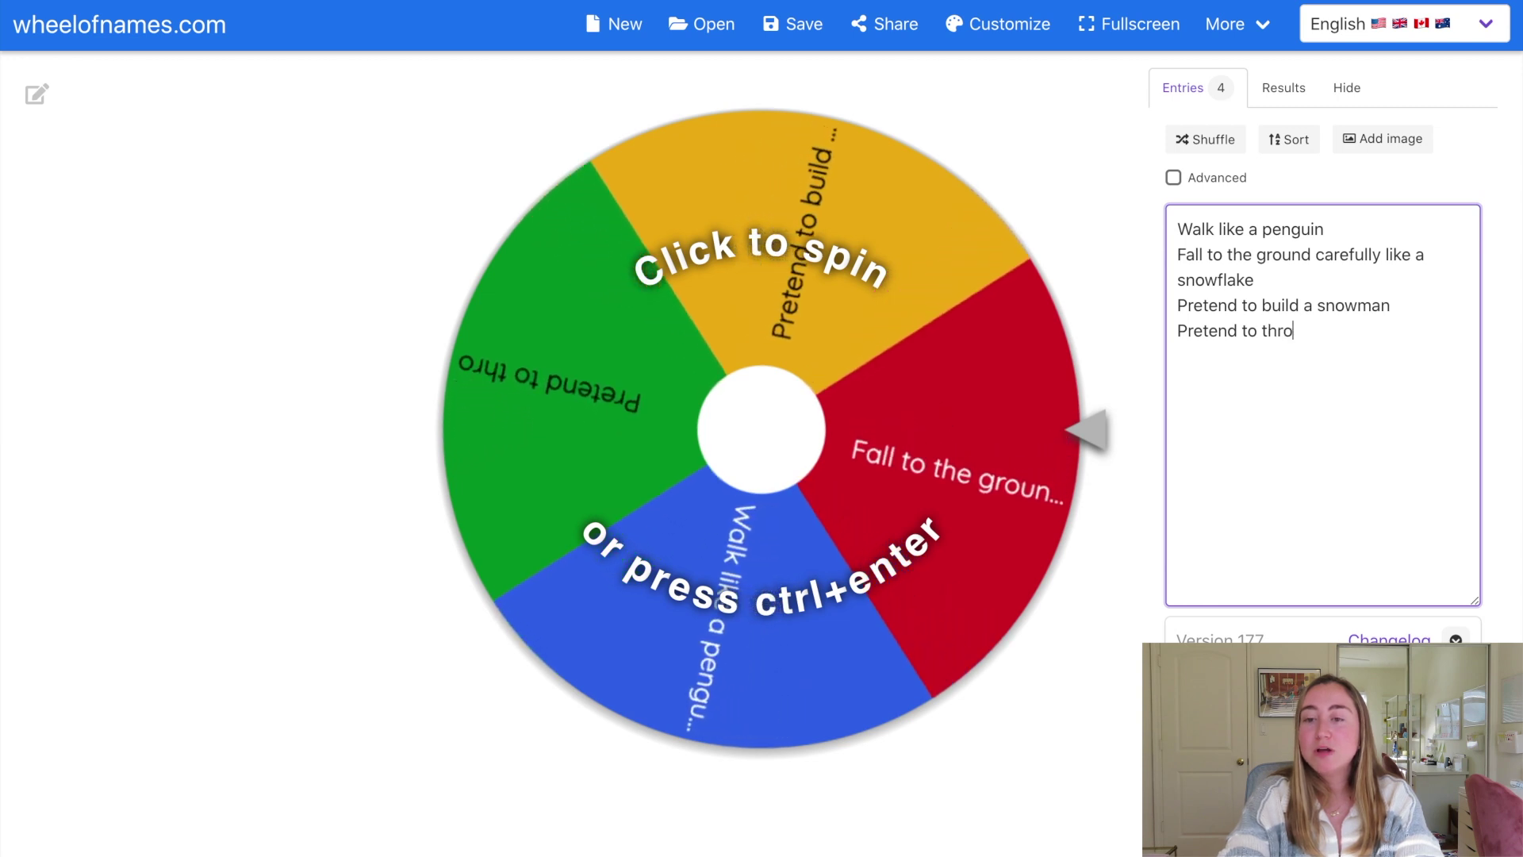
{"action": "type", "text": "w a snowbal"}
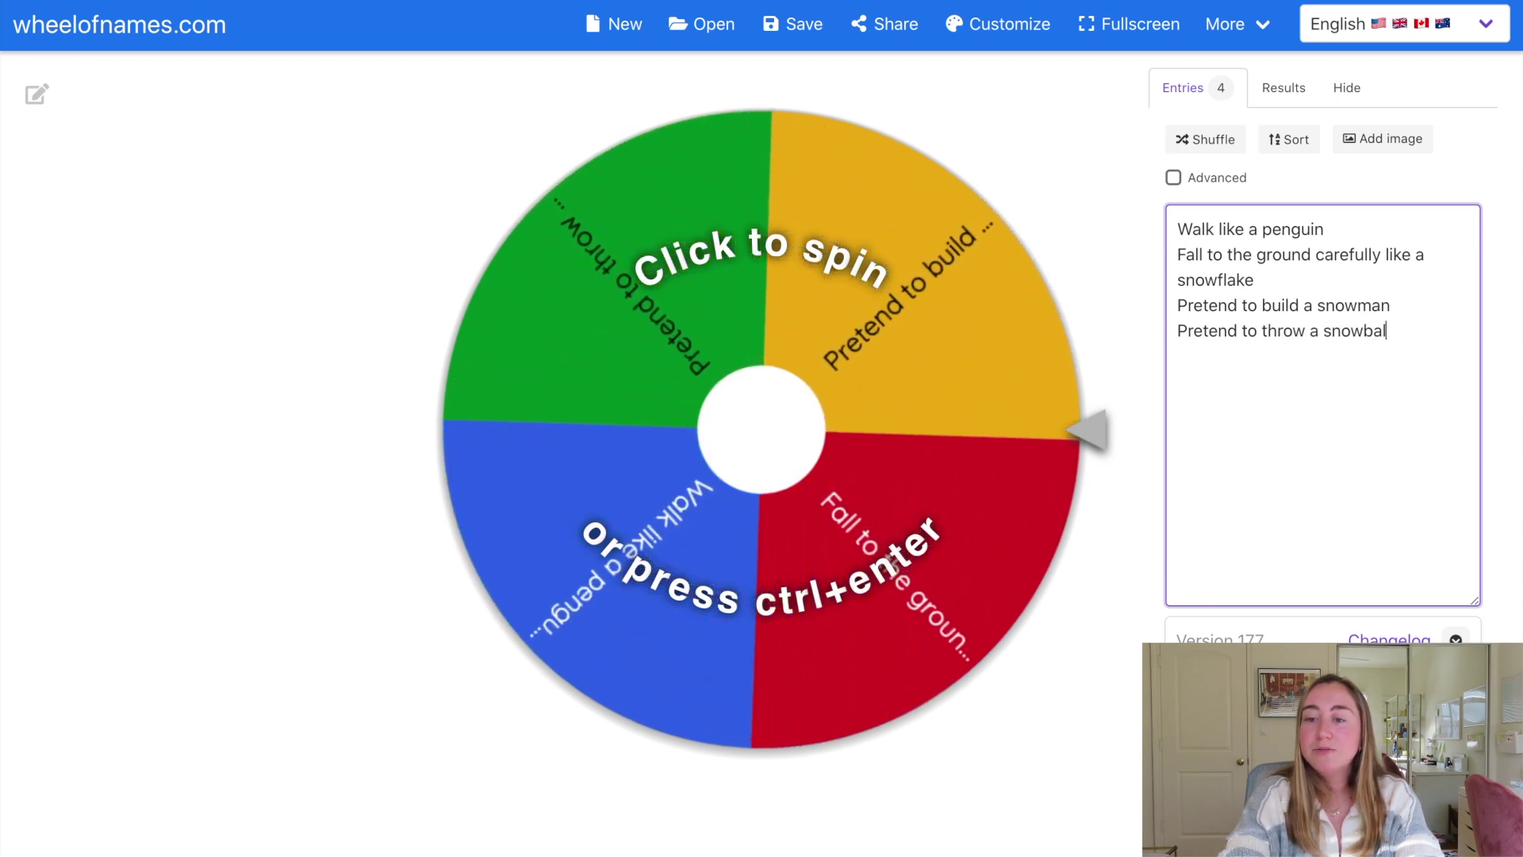
{"action": "type", "text": "l at the wall"}
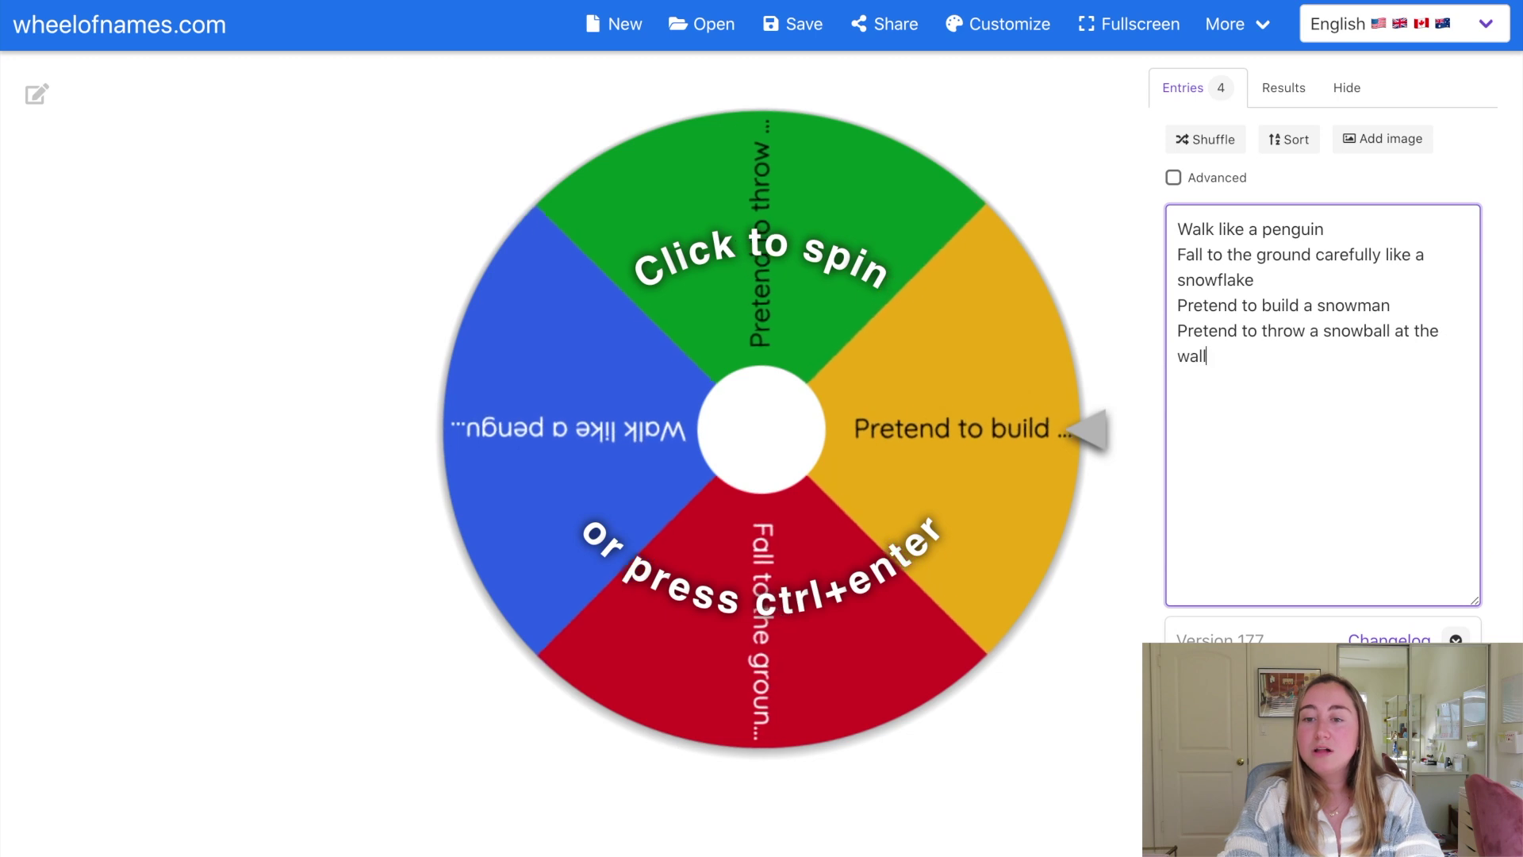
{"action": "key", "text": "Return"}
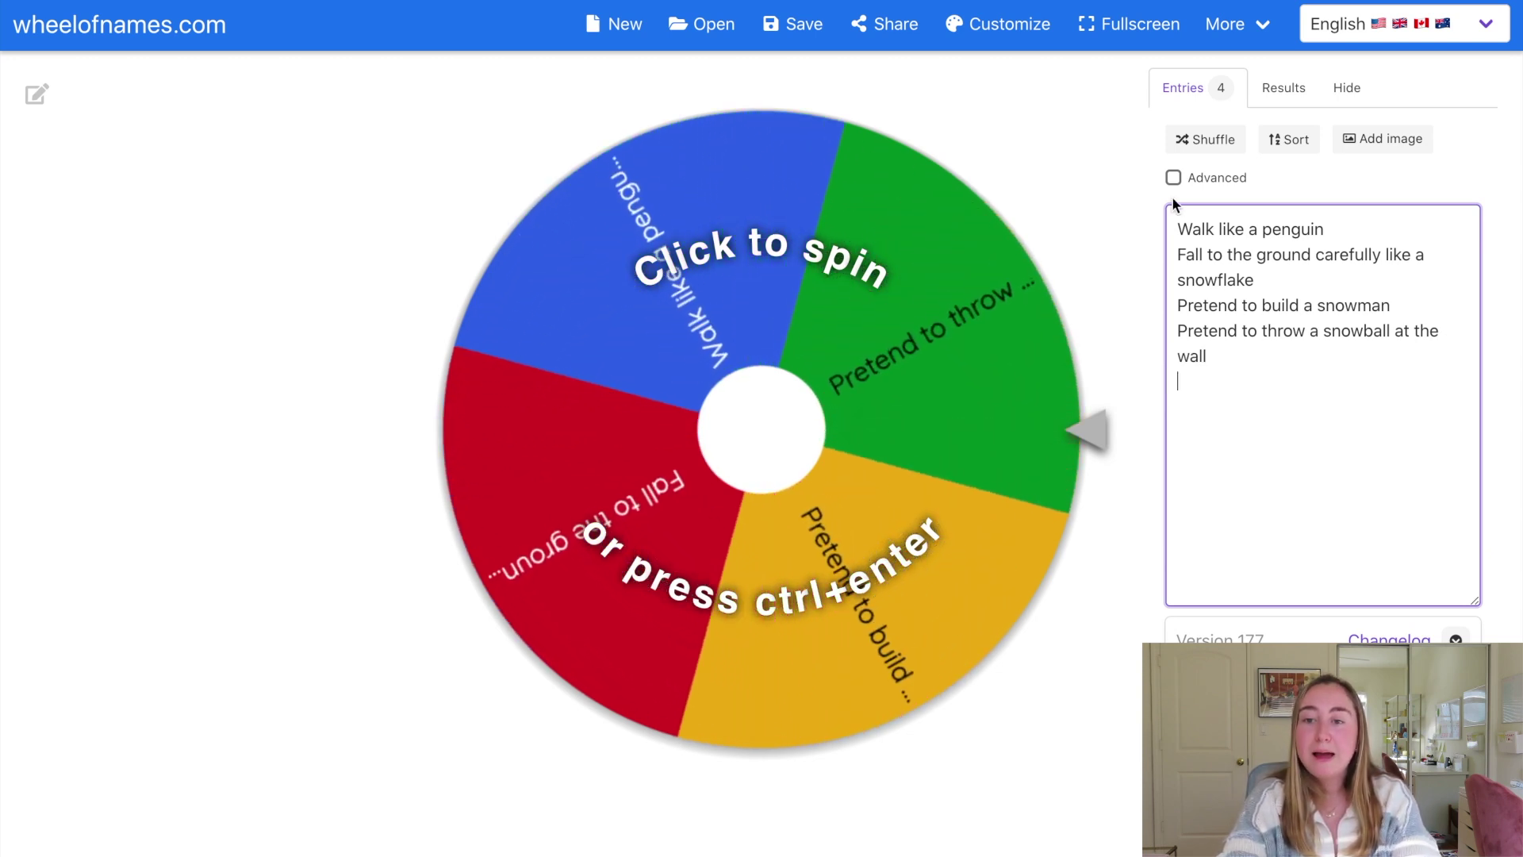
{"action": "type", "text": "Pretend yo"}
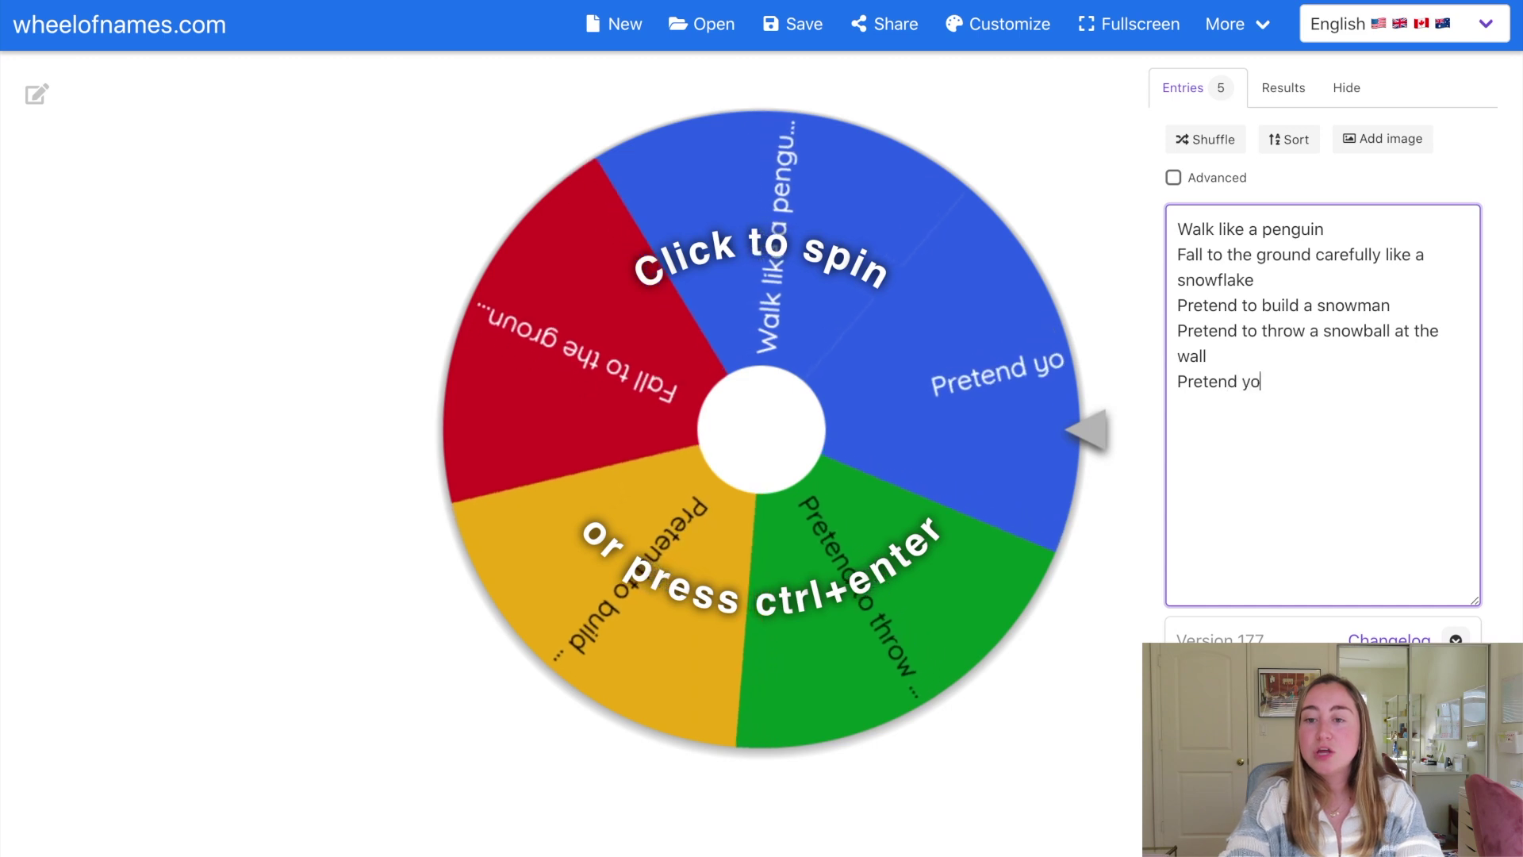
{"action": "type", "text": "u are baking cookies"}
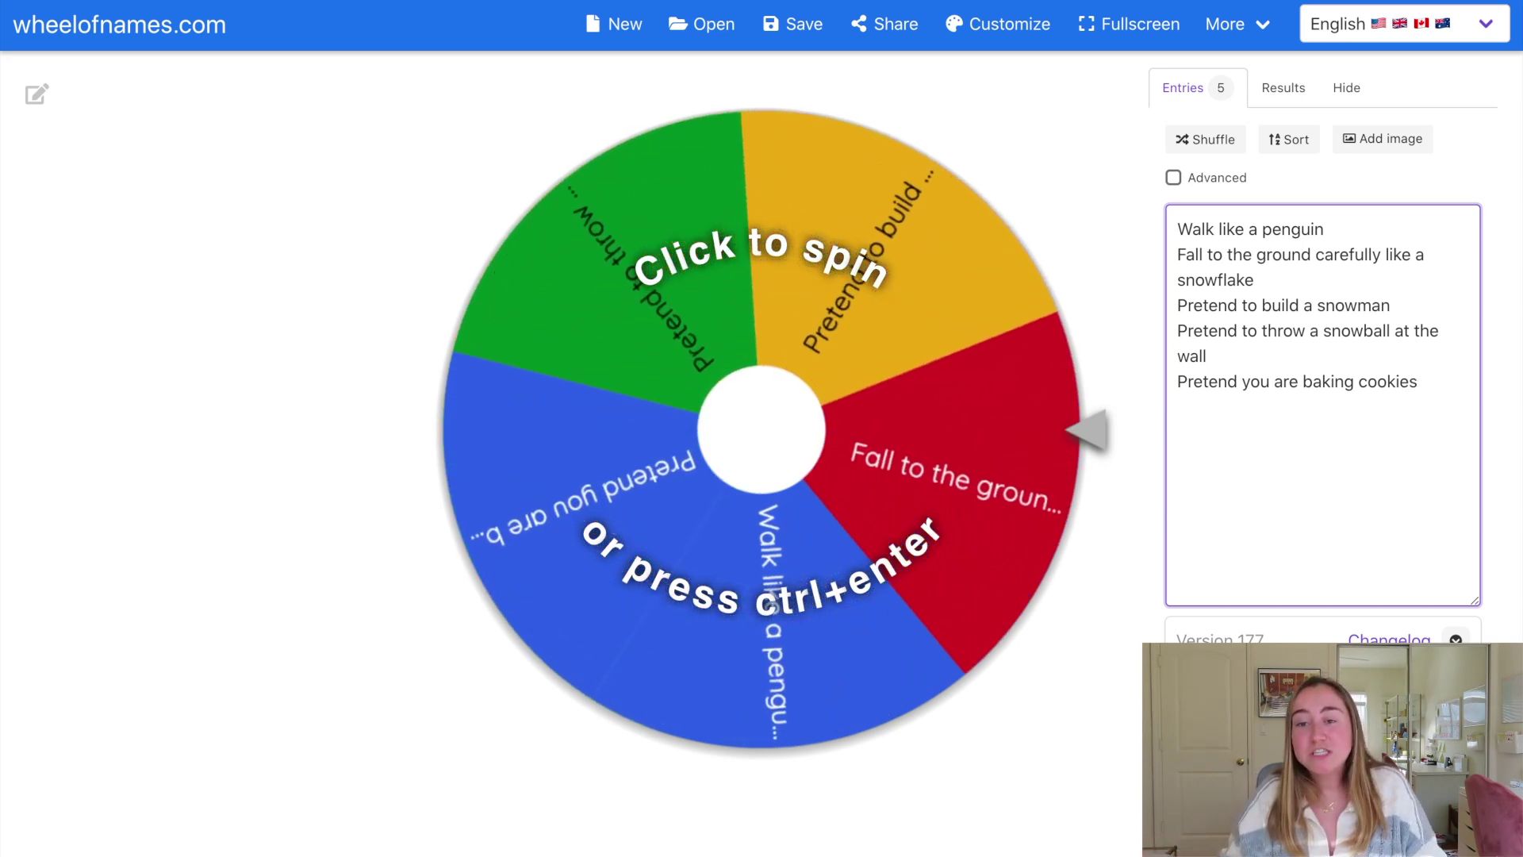
Spin the wheel to pick a brain break and dismiss the winner message, keeping the entry.
{"action": "left_click", "coordinate": [744, 409]}
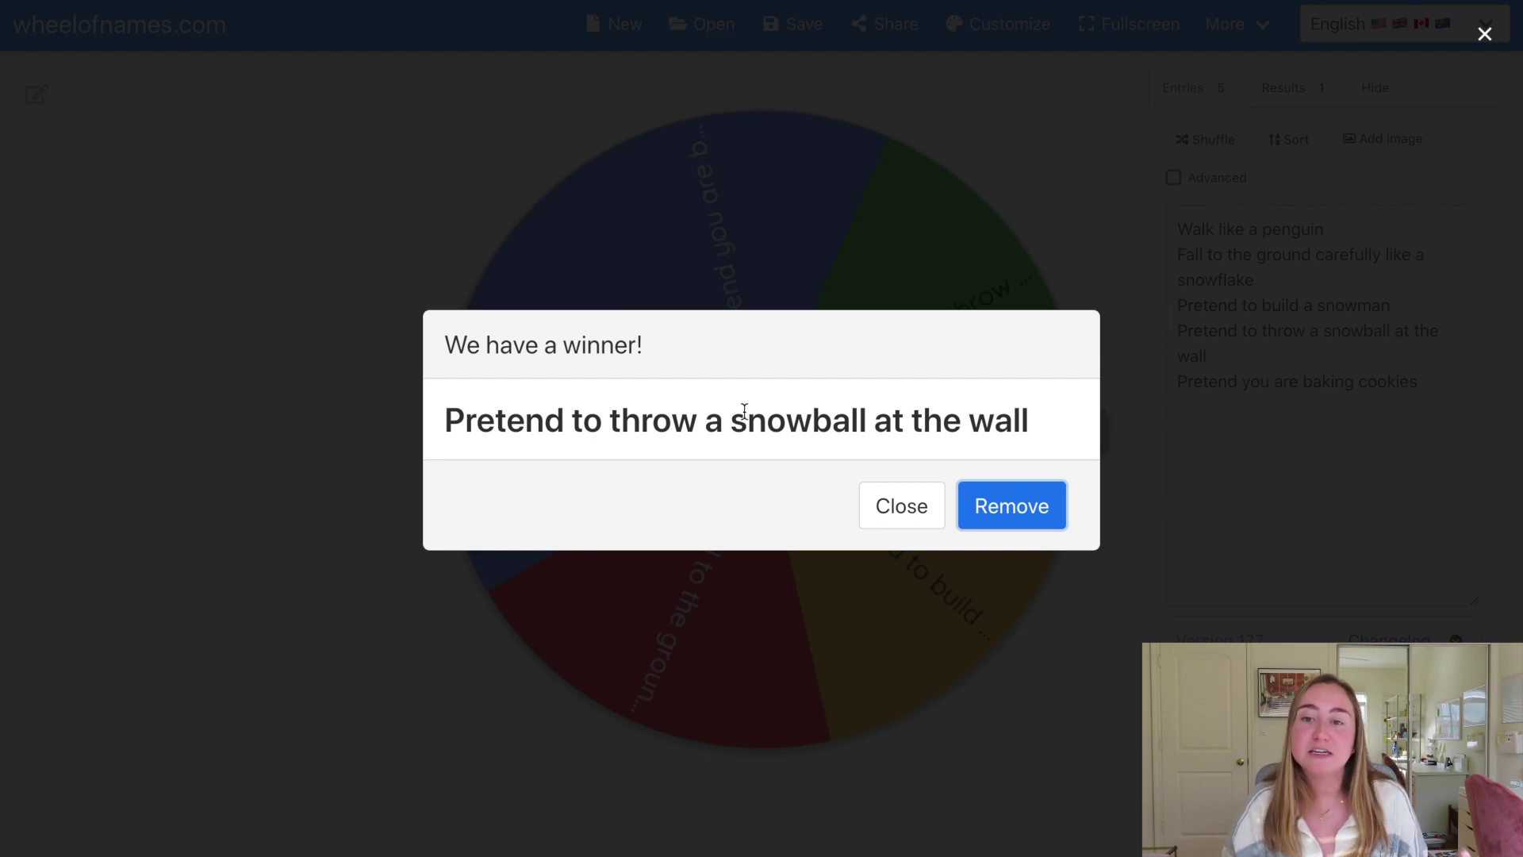
{"action": "left_click", "coordinate": [901, 506]}
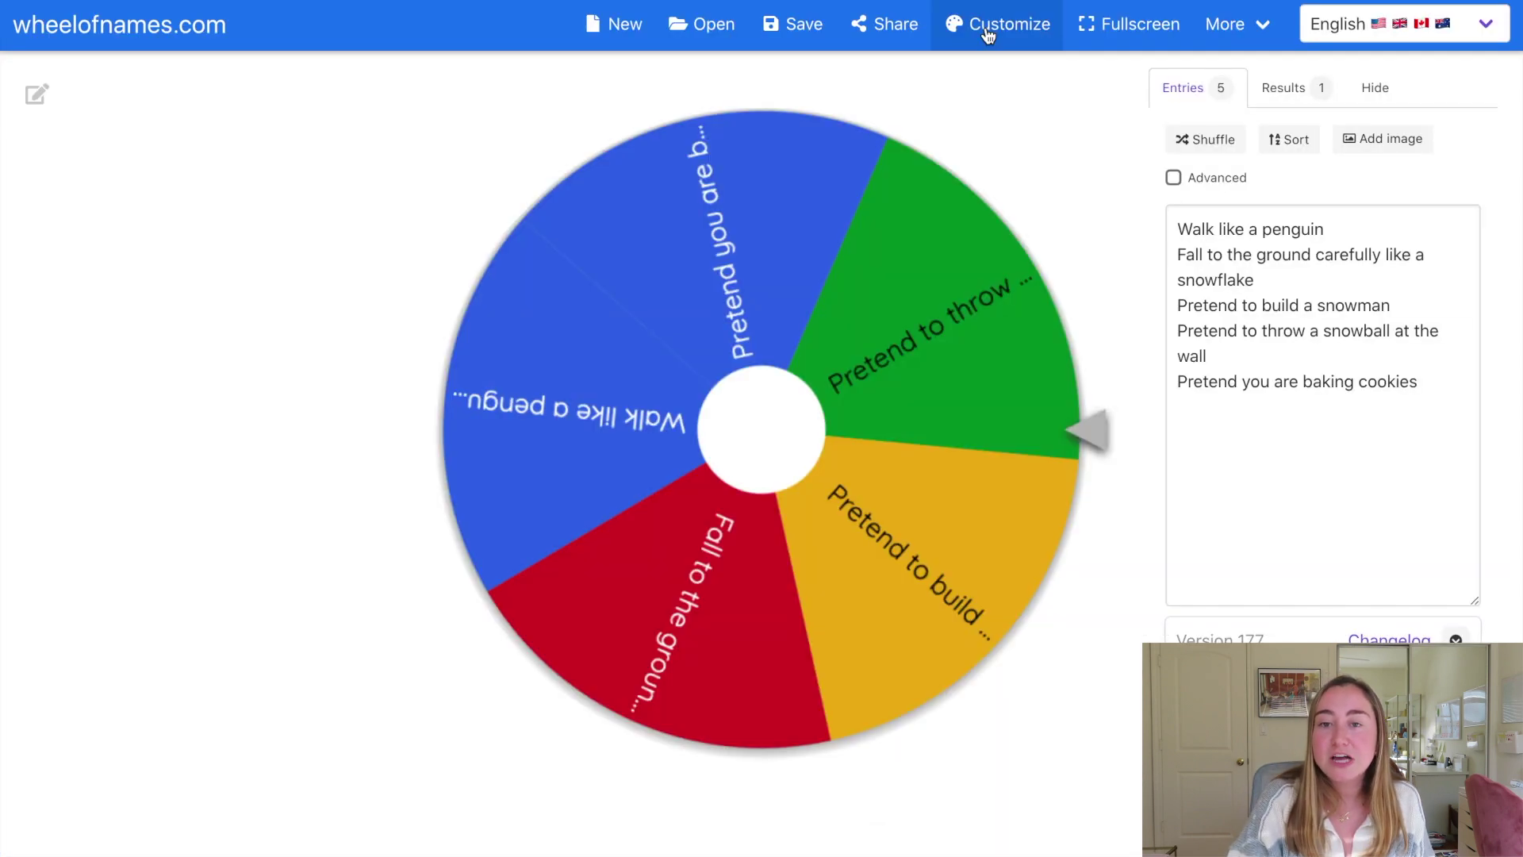
Customize the wheel's appearance by applying a wintry color theme of blues, light gray and white.
{"action": "left_click", "coordinate": [641, 70]}
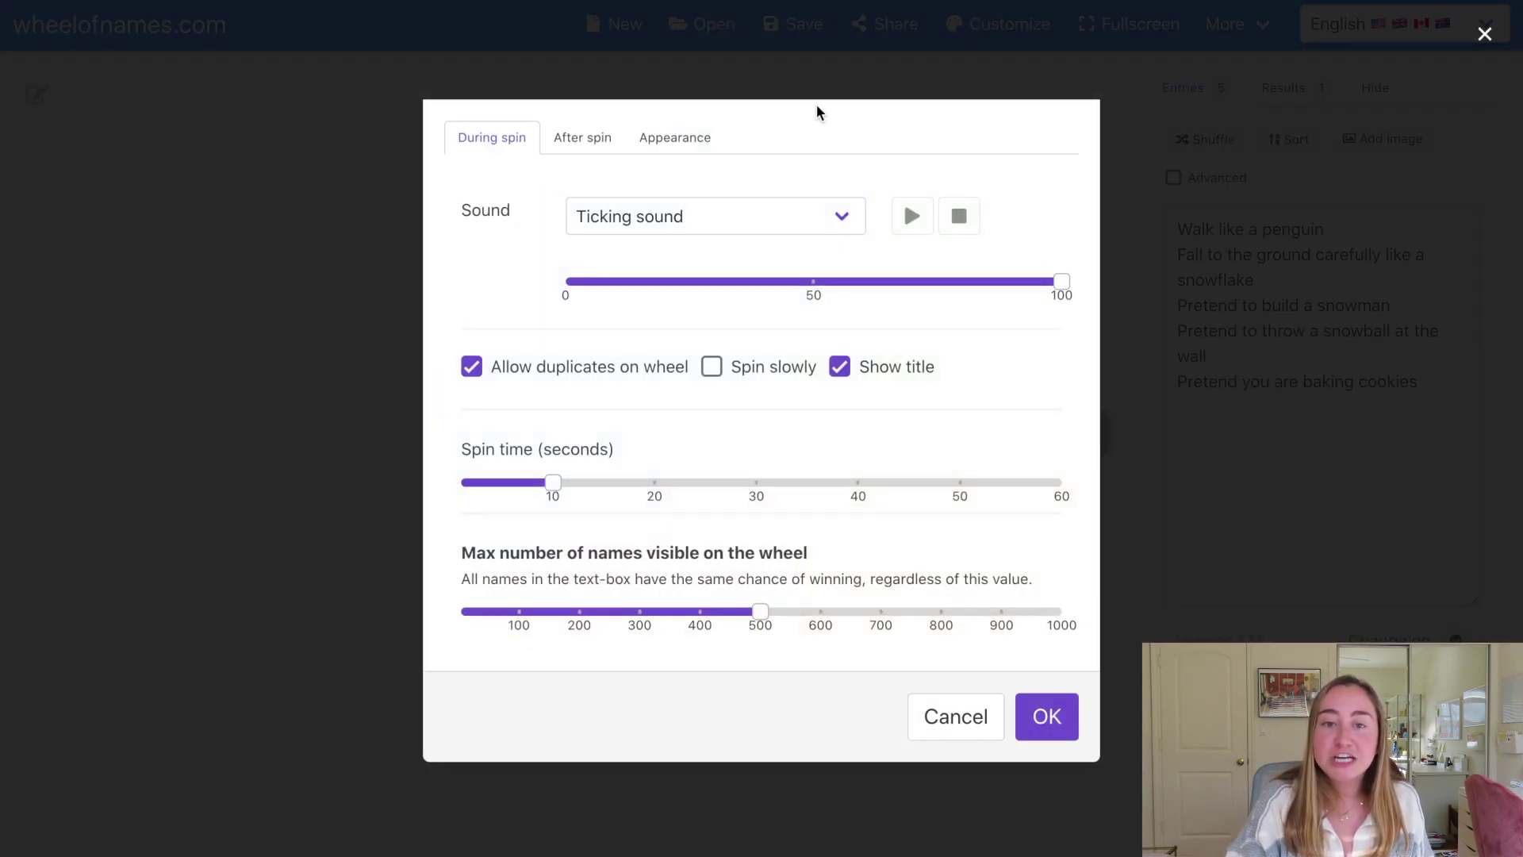
{"action": "left_click", "coordinate": [675, 138]}
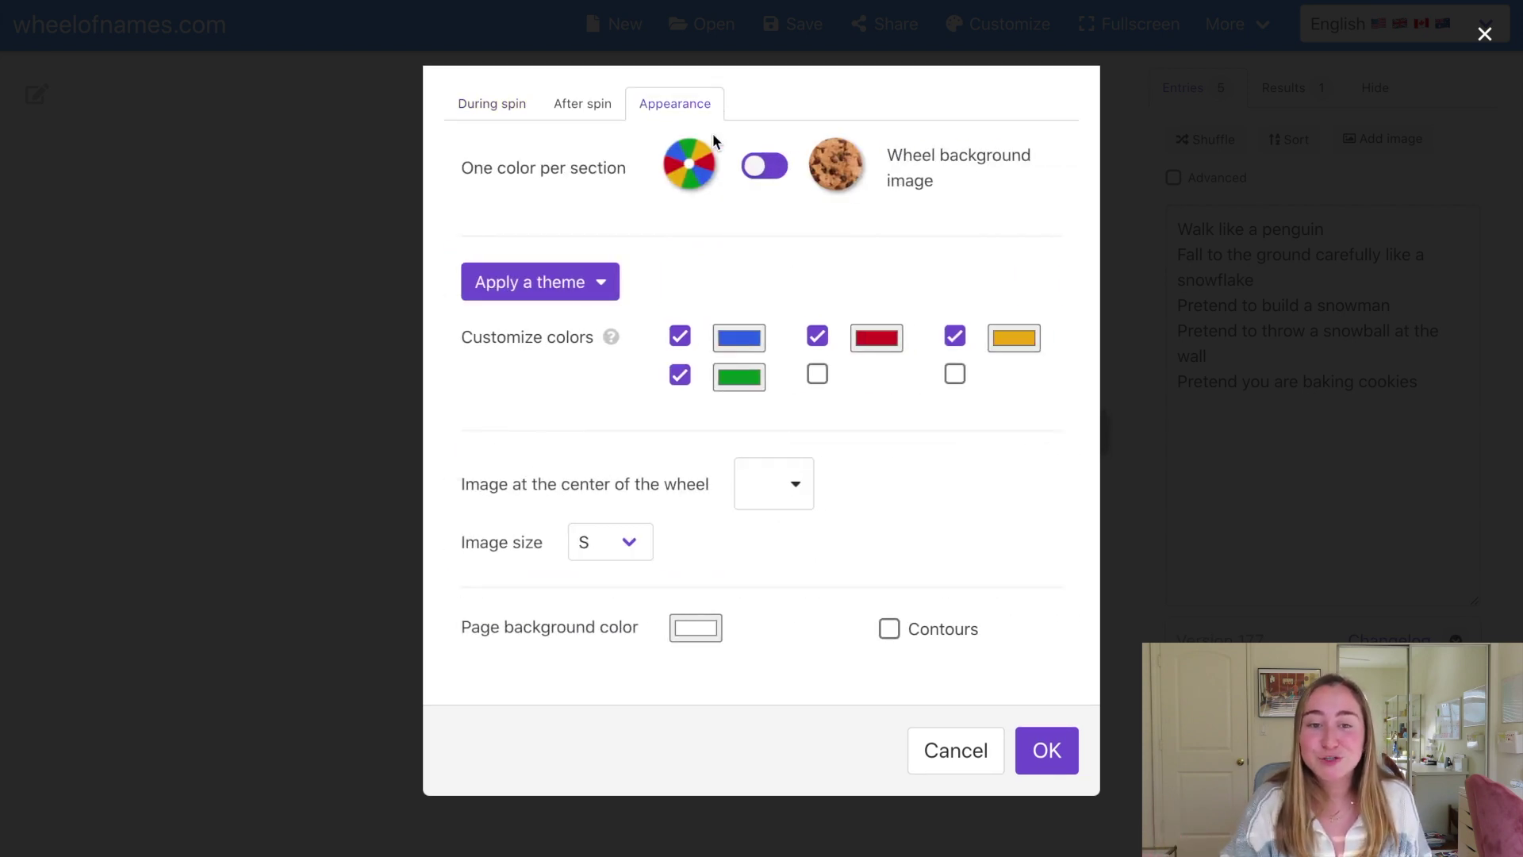
{"action": "left_click", "coordinate": [548, 283]}
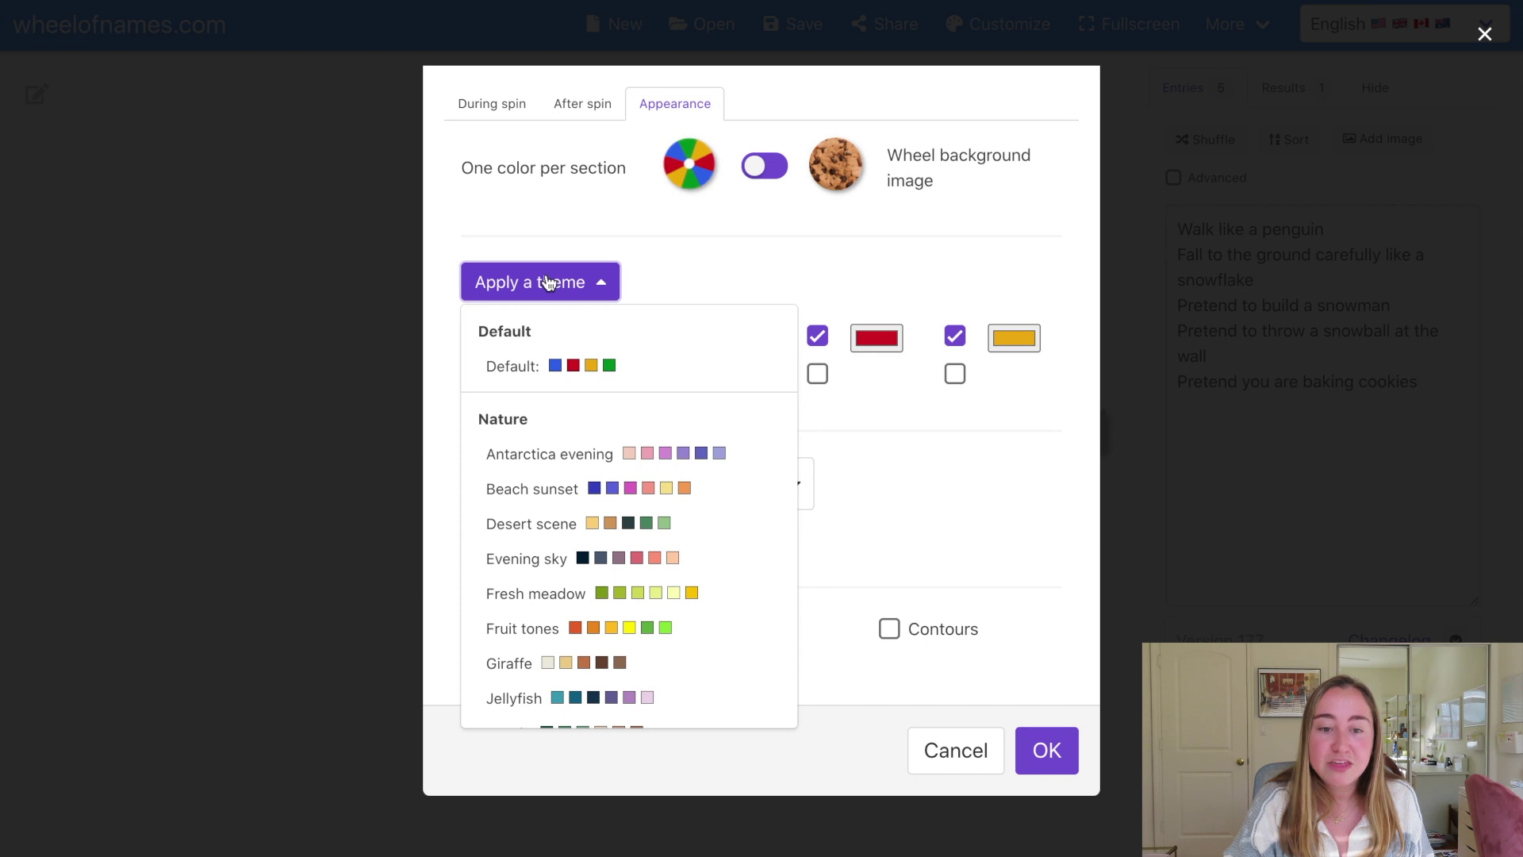
{"action": "scroll", "coordinate": [537, 445], "scroll_direction": "down", "scroll_amount": 6}
{"action": "scroll", "coordinate": [538, 447], "scroll_direction": "down", "scroll_amount": 6}
{"action": "scroll", "coordinate": [539, 447], "scroll_direction": "down", "scroll_amount": 3}
{"action": "left_click", "coordinate": [515, 511]}
{"action": "left_click", "coordinate": [1044, 752]}
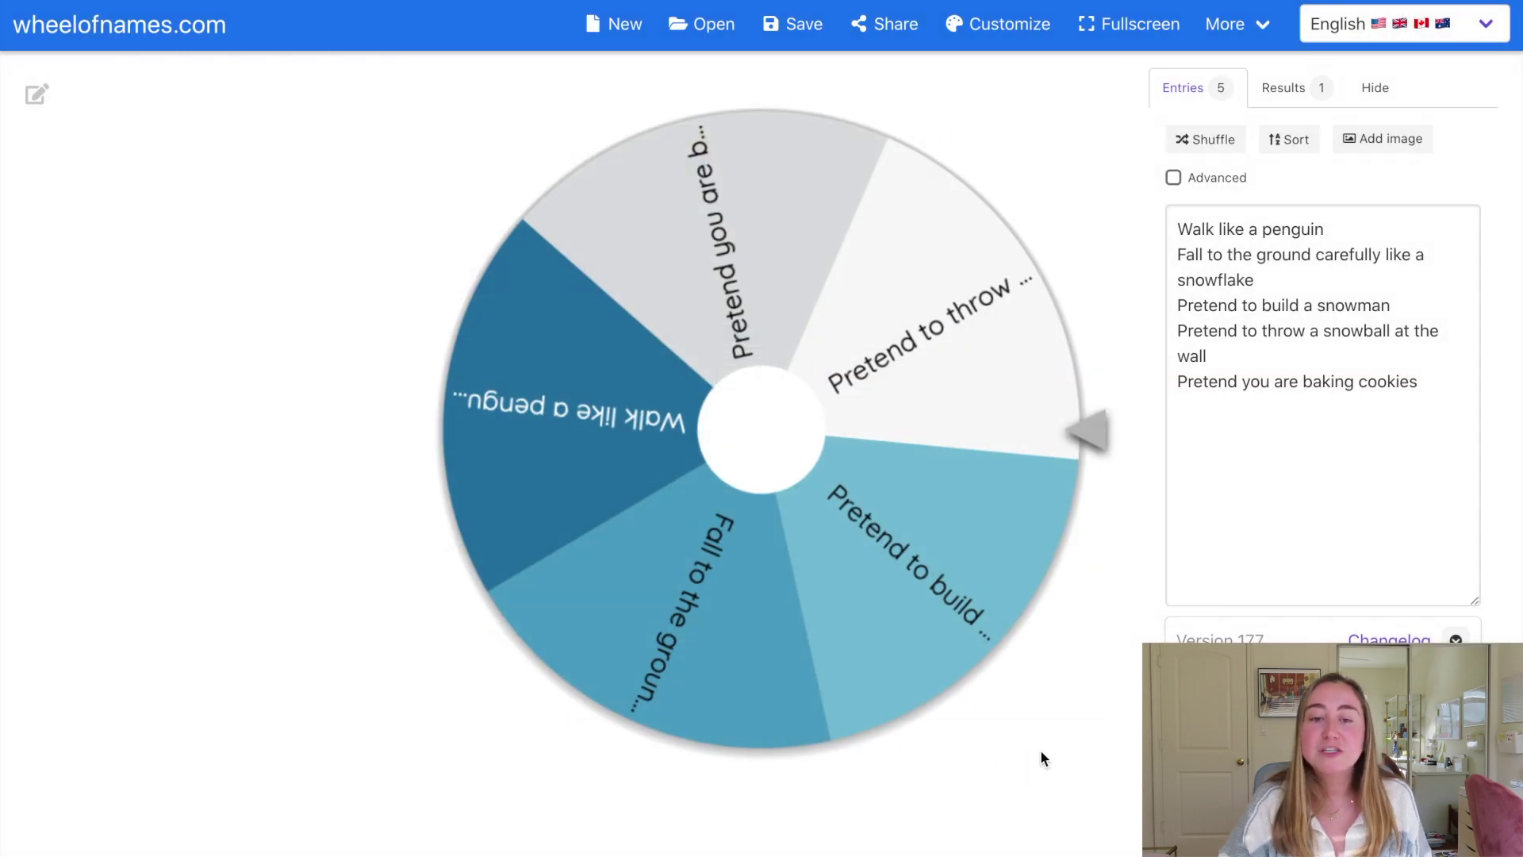